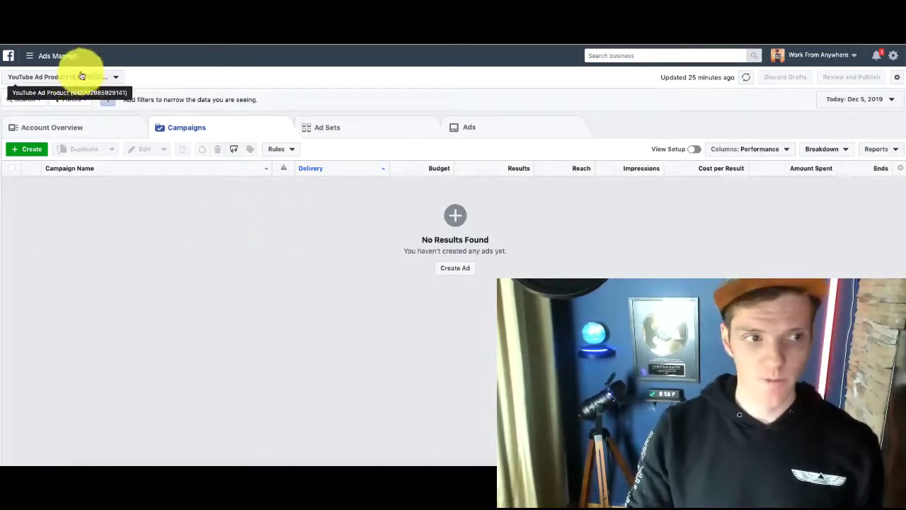
# Create a Facebook pixel named Sock Business for the YouTube Ad Product ad account
pyautogui.click(57, 56)
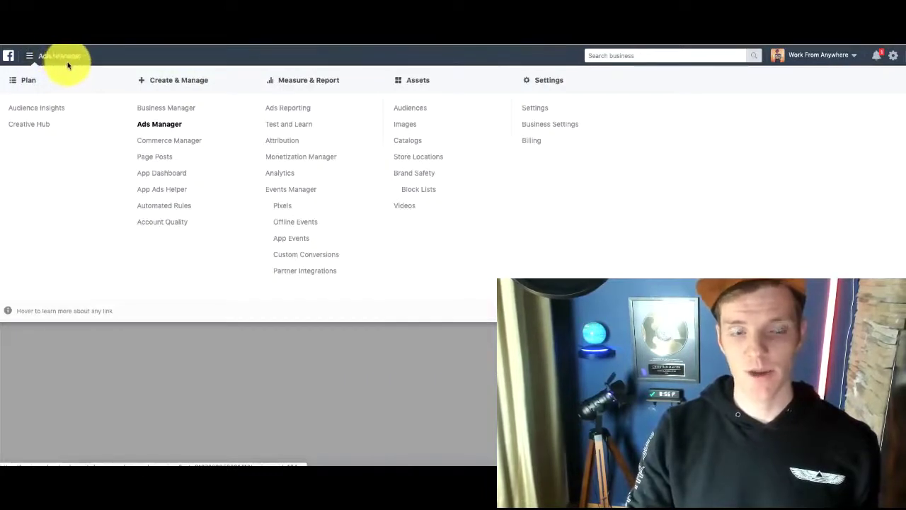
pyautogui.click(282, 207)
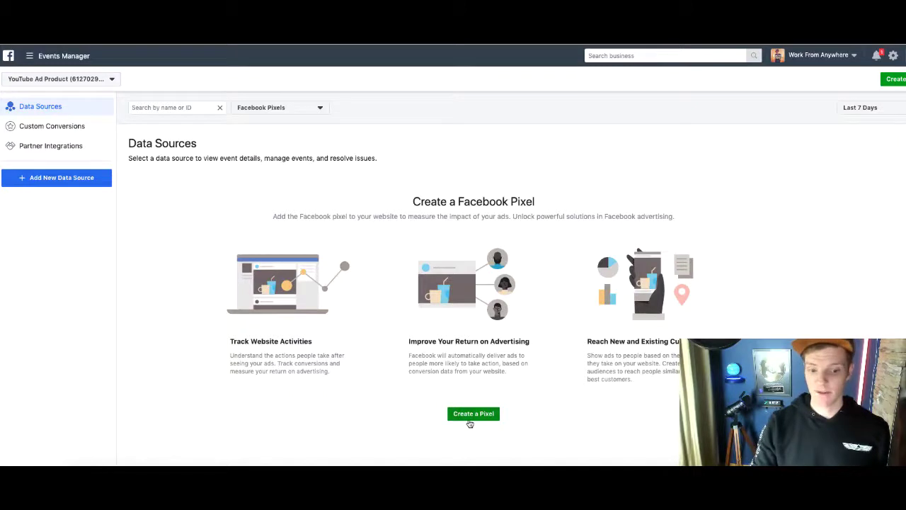
pyautogui.click(471, 421)
pyautogui.tripleClick(436, 295)
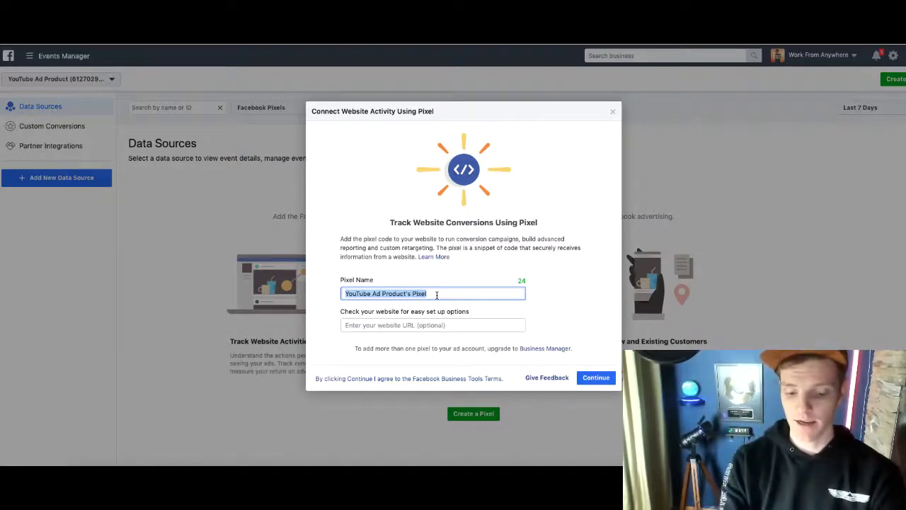
pyautogui.write('Sock Business')
pyautogui.click(561, 295)
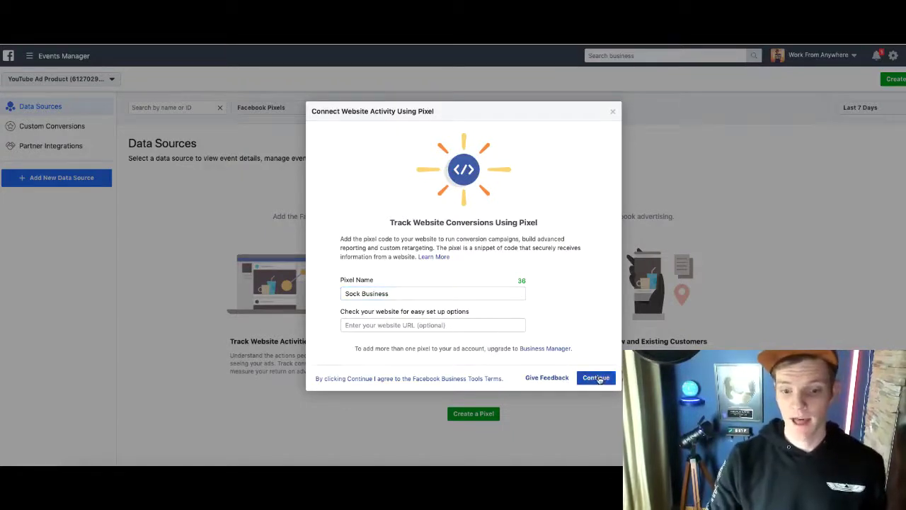
pyautogui.click(598, 377)
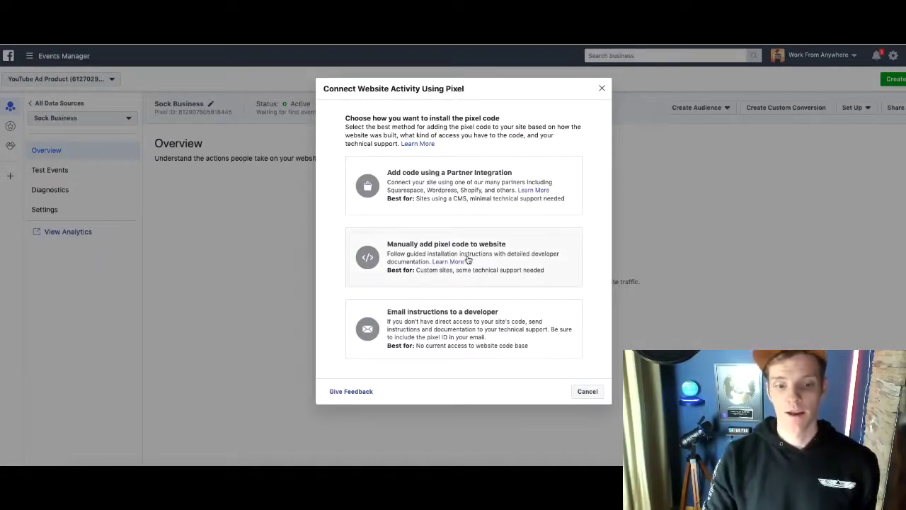
# Choose manual installation for the Sock Business pixel and copy its base code
pyautogui.click(433, 245)
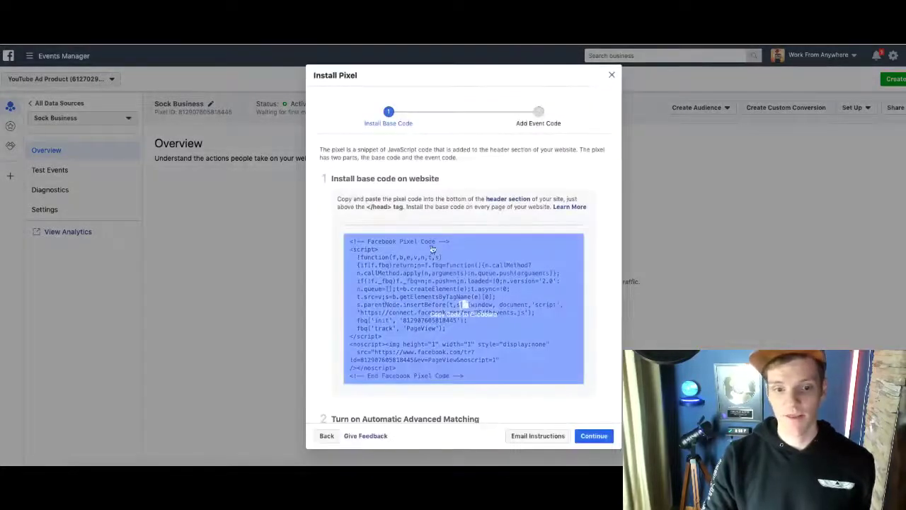
pyautogui.click(479, 230)
pyautogui.click(453, 315)
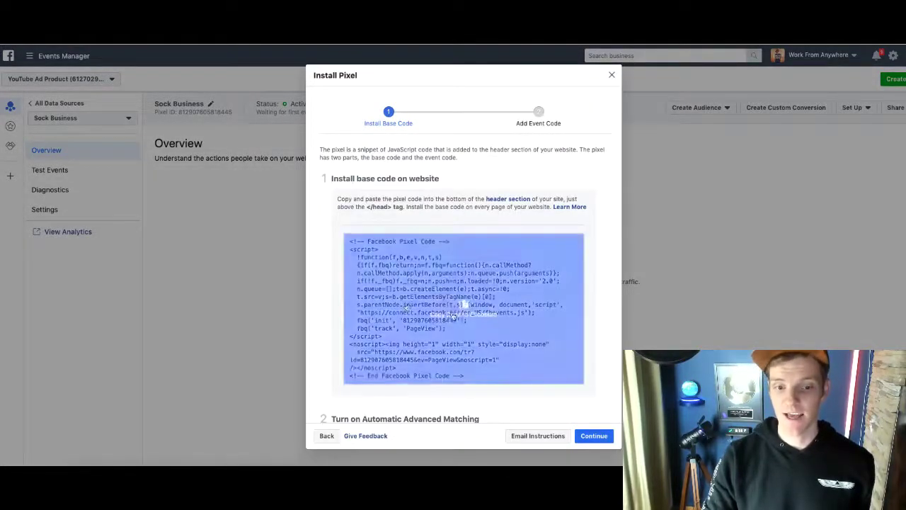
pyautogui.click(406, 326)
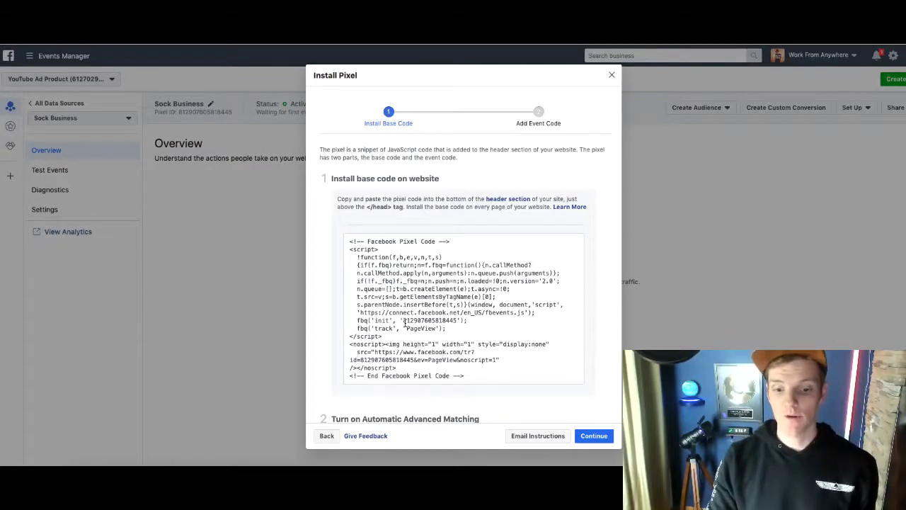
pyautogui.scroll(-5, 471, 291)
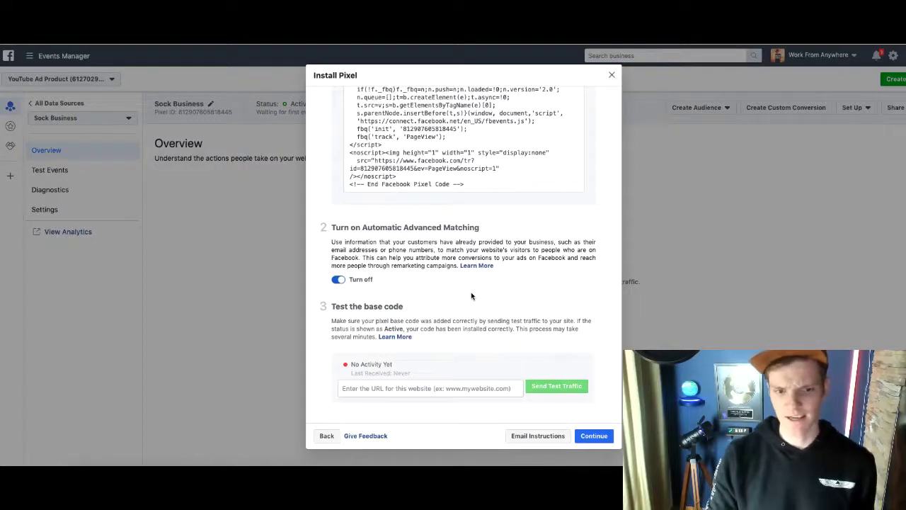
pyautogui.scroll(5, 471, 296)
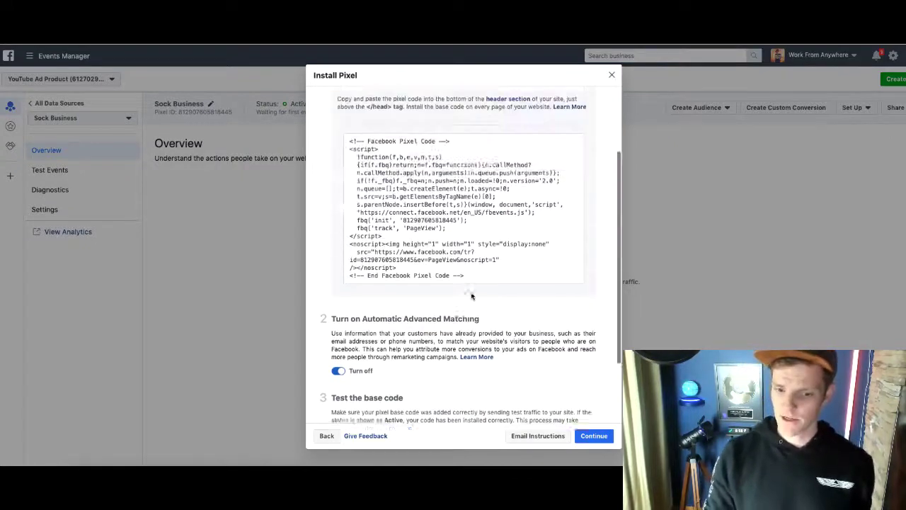
# Review the email version of the pixel installation instructions, from the recipient field to the pixel status section, and close it without sending
pyautogui.click(529, 436)
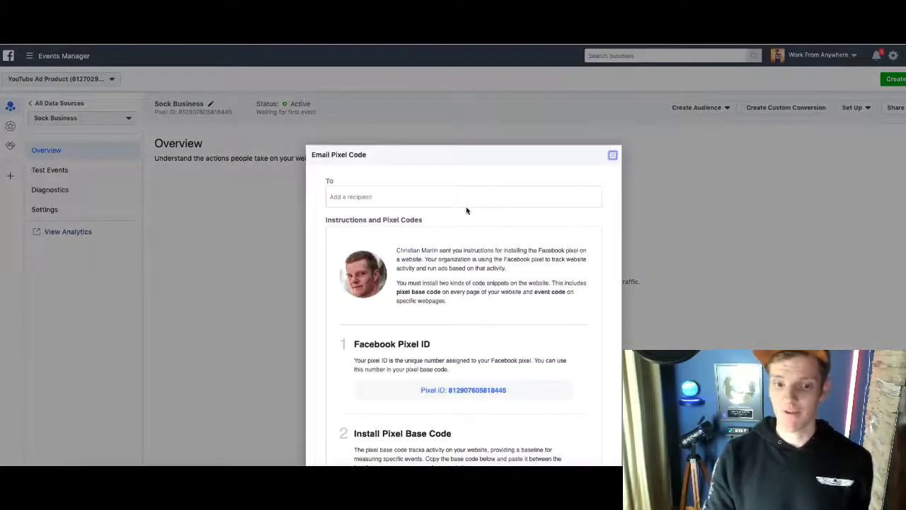
pyautogui.scroll(-7, 465, 210)
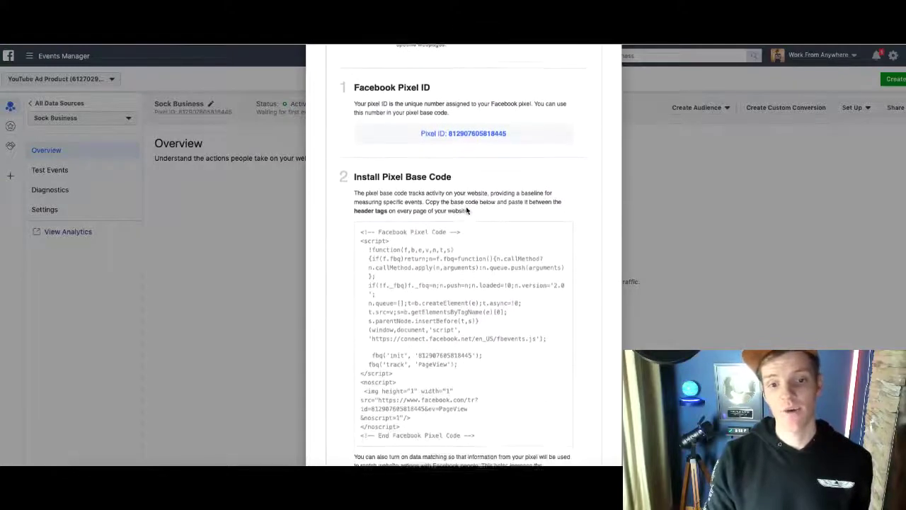
pyautogui.scroll(1, 466, 210)
pyautogui.scroll(-9, 466, 208)
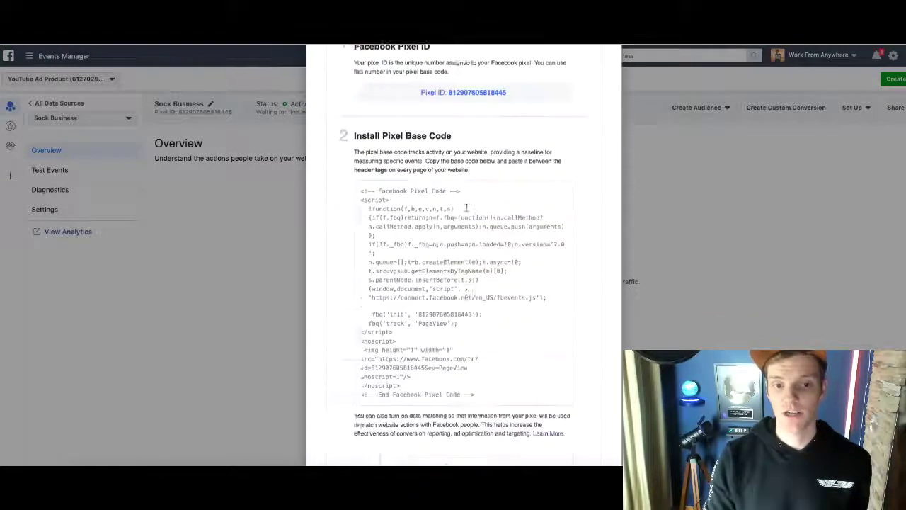
pyautogui.scroll(8, 466, 211)
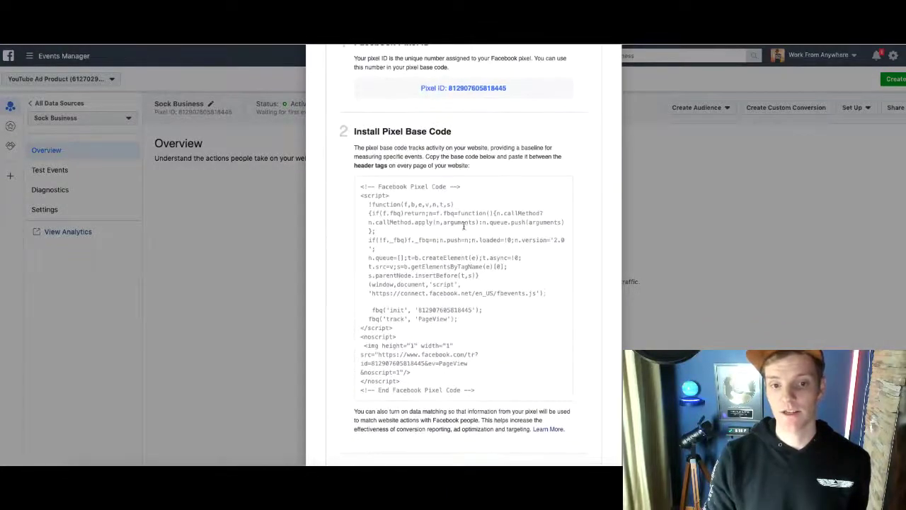
pyautogui.scroll(-10, 458, 291)
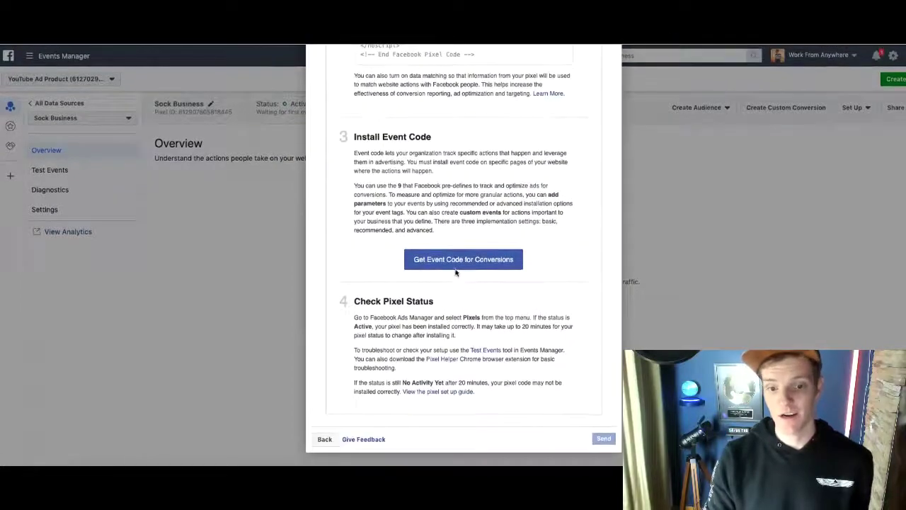
pyautogui.scroll(15, 456, 271)
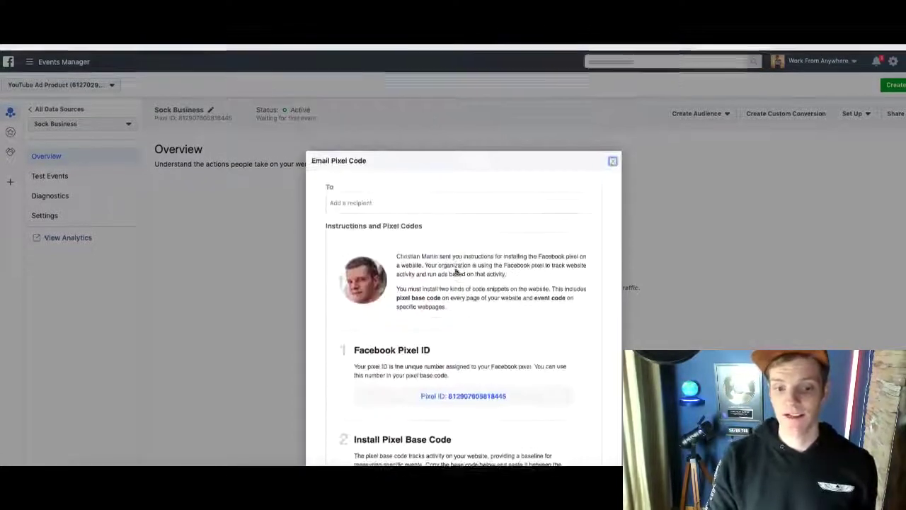
pyautogui.click(466, 197)
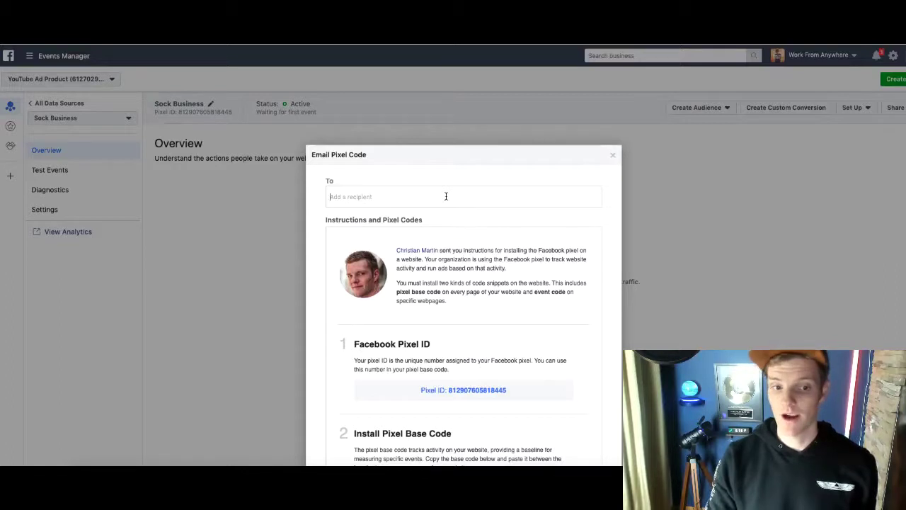
pyautogui.click(612, 158)
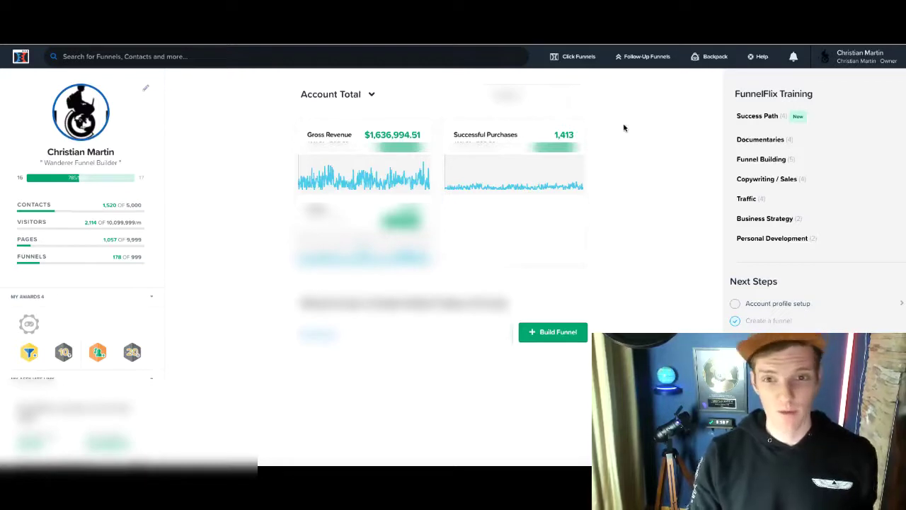
# Switch to ClickFunnels, open the Force Results Funnel's settings and enlarge the head tracking code box
pyautogui.moveTo(572, 57)
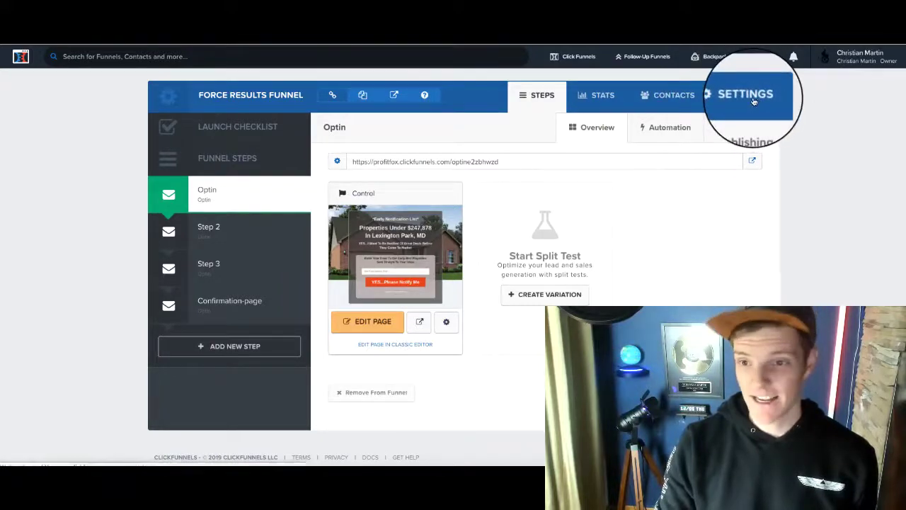
pyautogui.click(754, 102)
pyautogui.scroll(-4, 530, 247)
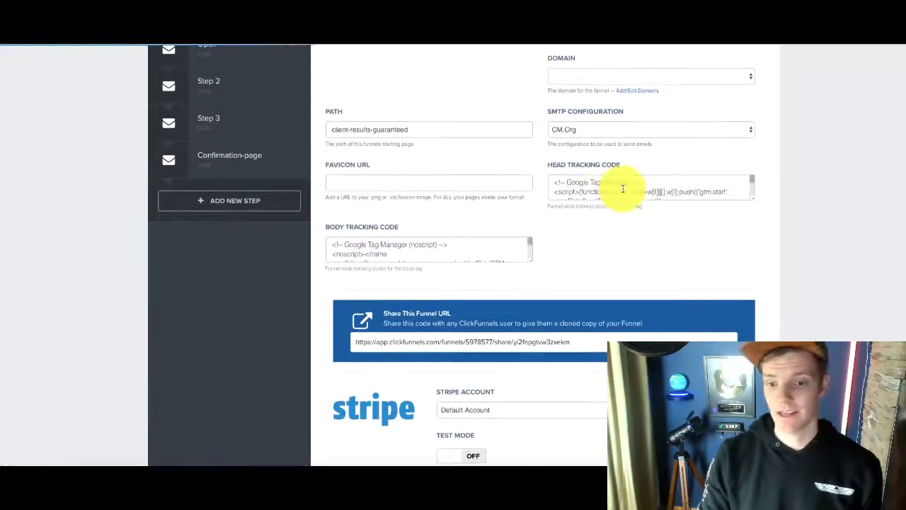
pyautogui.moveTo(753, 198); pyautogui.dragTo(768, 307)
pyautogui.click(691, 265)
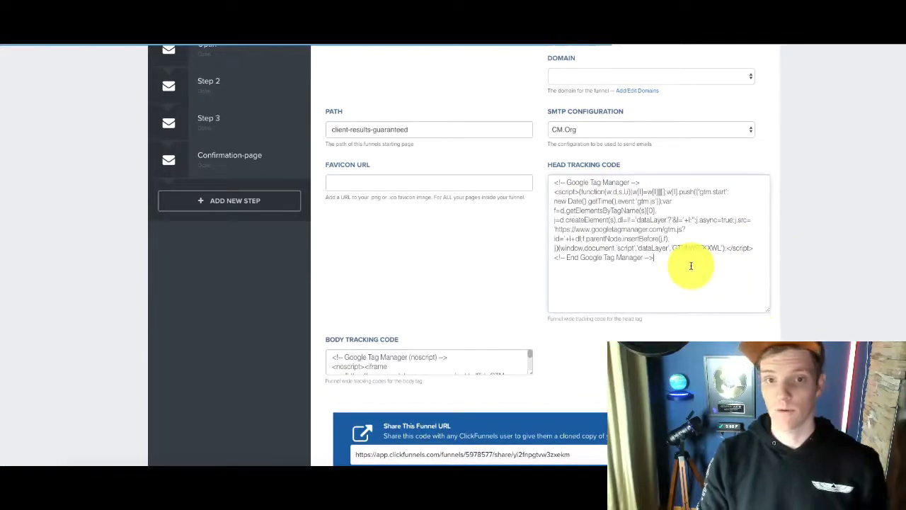
# Replace the Google Tag Manager script in the funnel's head tracking code with the copied Facebook pixel base code
pyautogui.moveTo(691, 266); pyautogui.dragTo(535, 181)
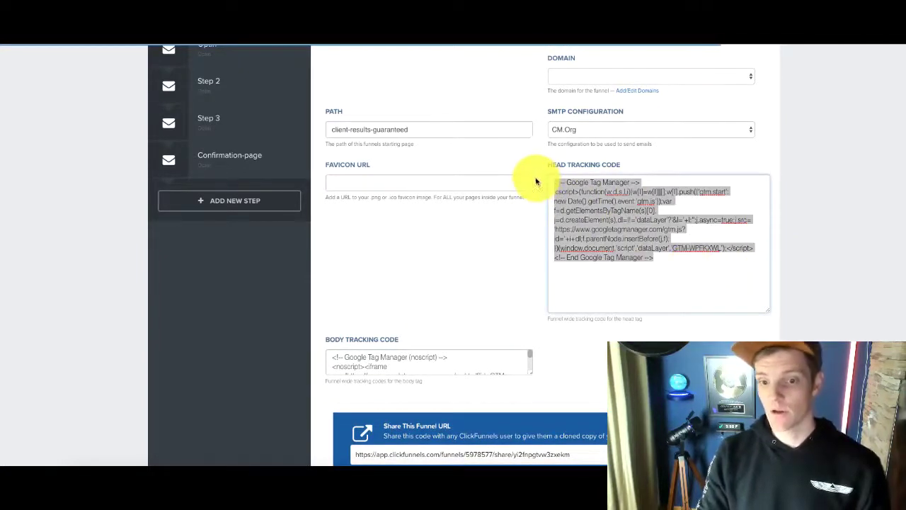
pyautogui.click(552, 184)
pyautogui.press('Return')
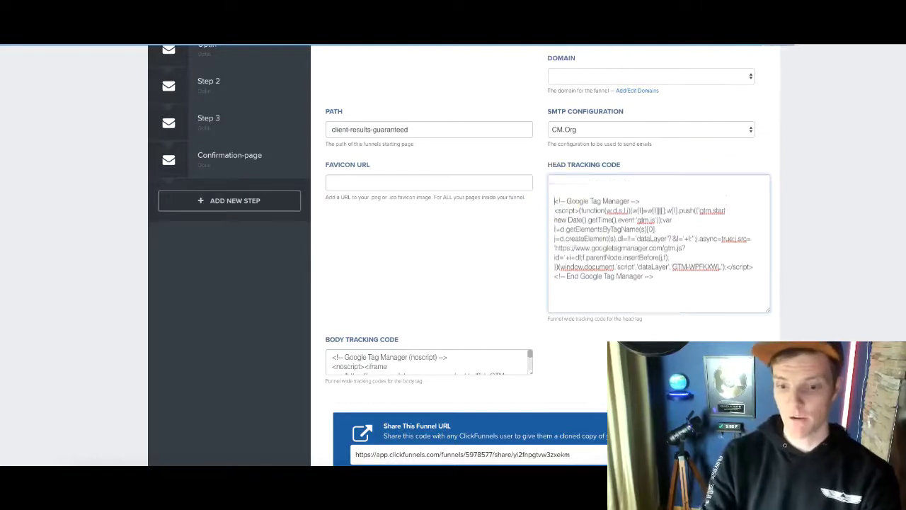
pyautogui.press('Return')
pyautogui.moveTo(550, 210); pyautogui.dragTo(702, 280)
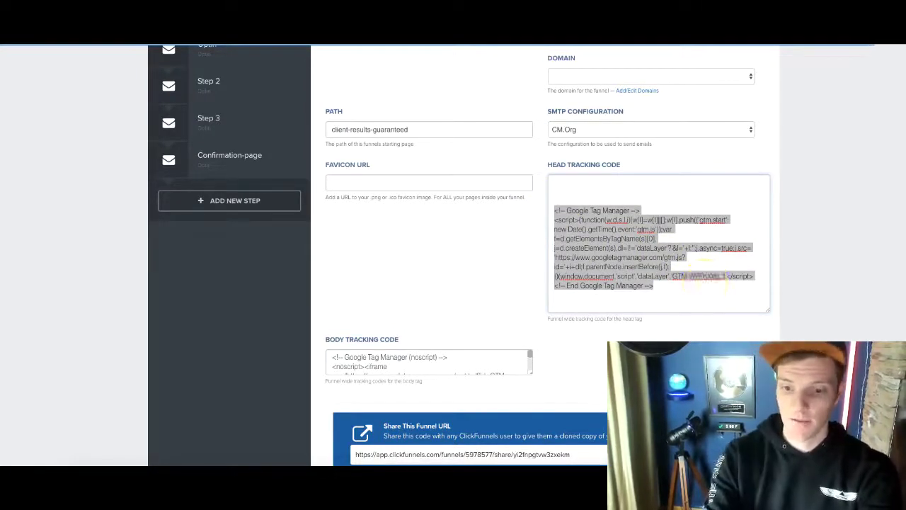
pyautogui.press('BackSpace')
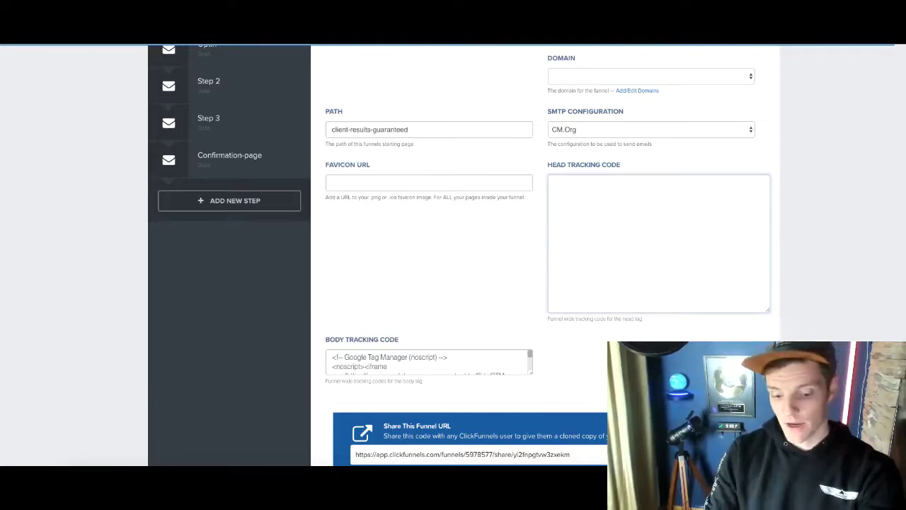
pyautogui.hotkey('ctrl', 'v')
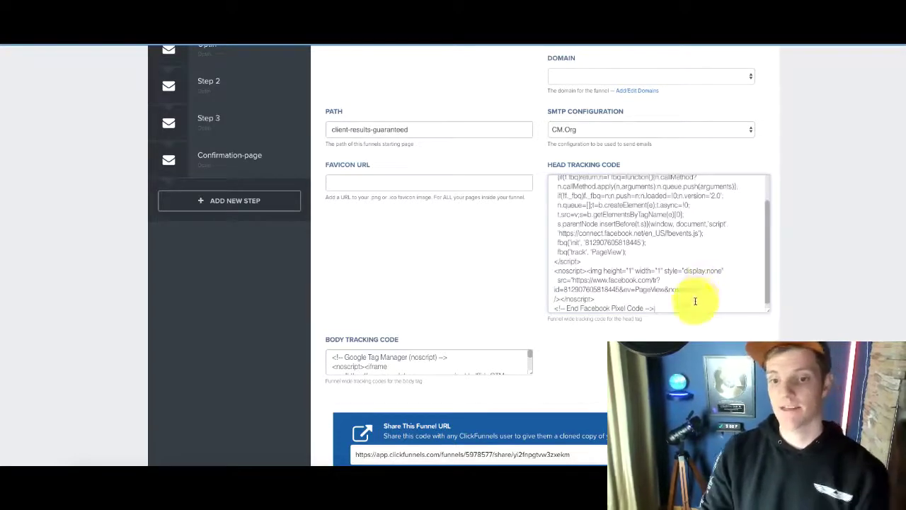
# Check the pasted pixel code and look through the remaining funnel settings down to the end of the page
pyautogui.scroll(2, 693, 299)
pyautogui.scroll(-3, 694, 299)
pyautogui.scroll(-3, 633, 283)
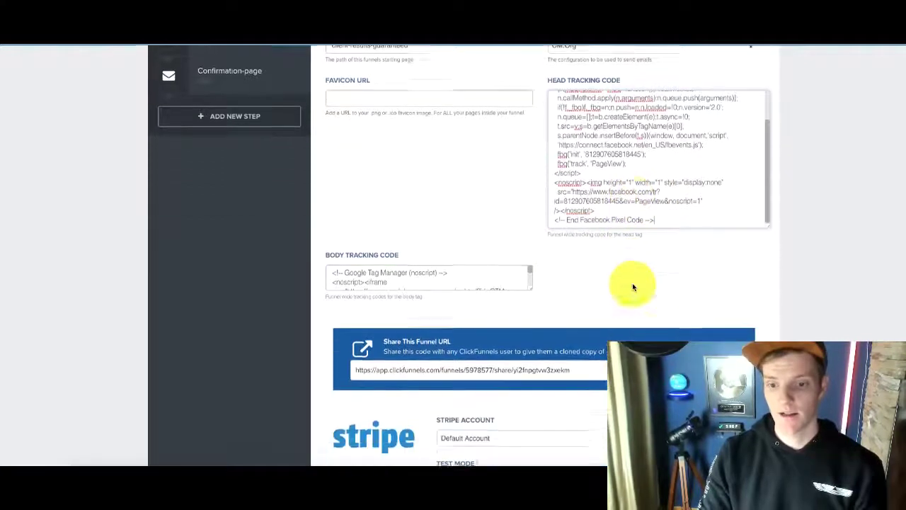
pyautogui.scroll(2, 632, 145)
pyautogui.scroll(-10, 631, 146)
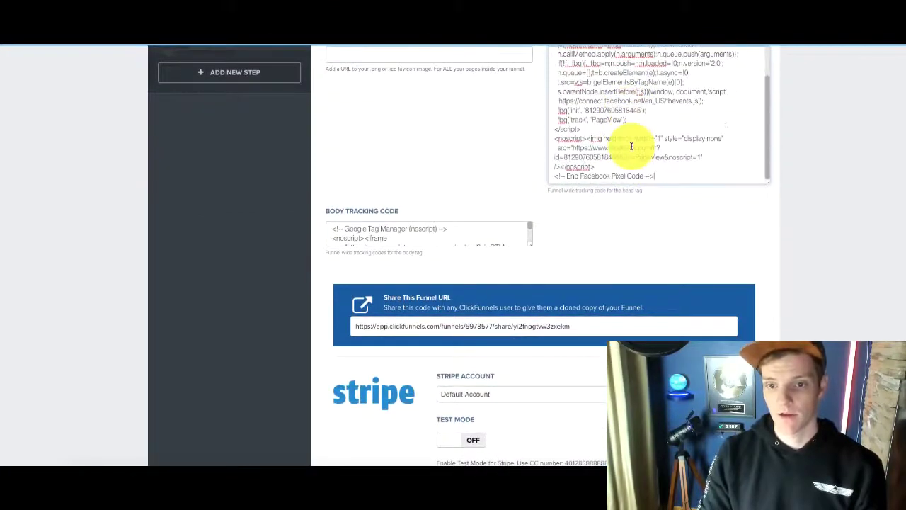
pyautogui.scroll(-10, 633, 149)
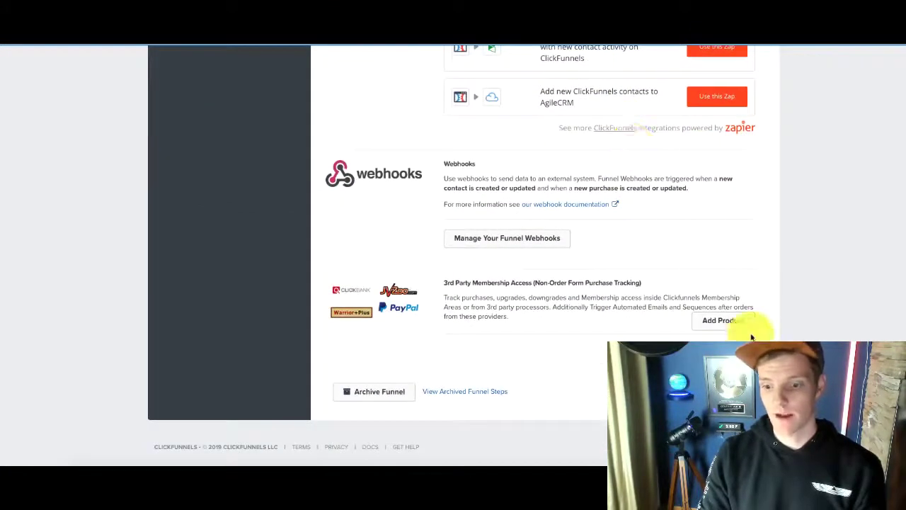
pyautogui.scroll(20, 586, 241)
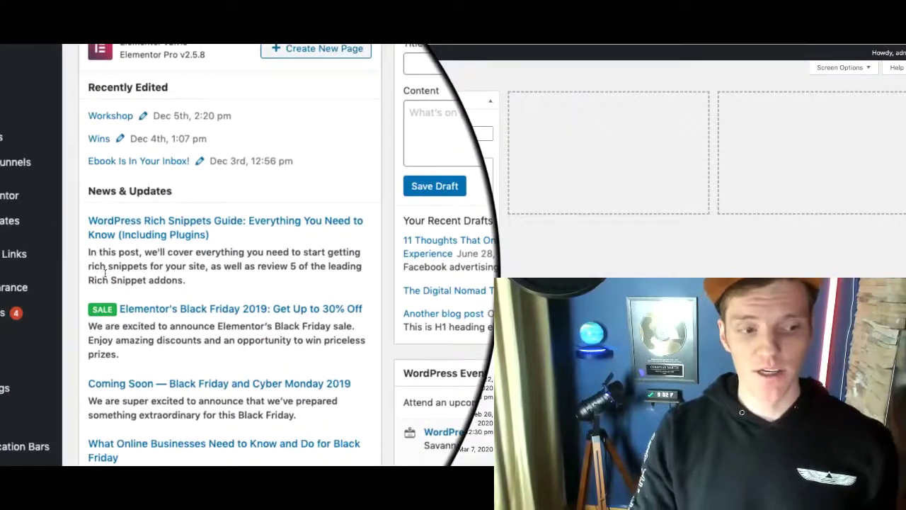
# Open the Header and Footer Scripts settings from the WordPress dashboard
pyautogui.moveTo(36, 338)
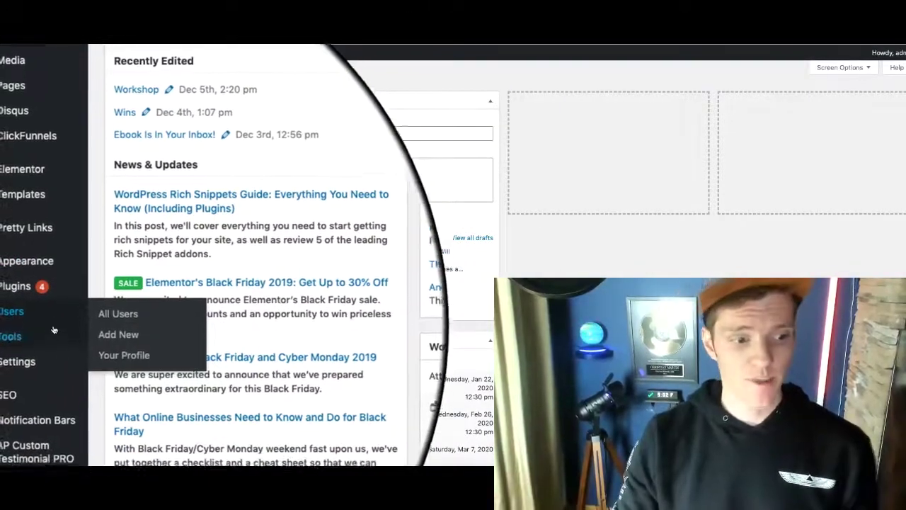
pyautogui.scroll(-2, 45, 444)
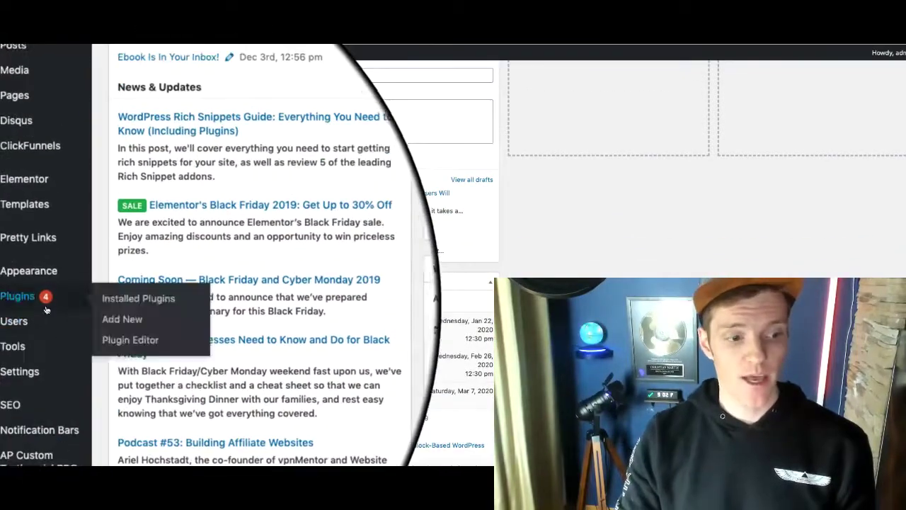
pyautogui.moveTo(44, 304)
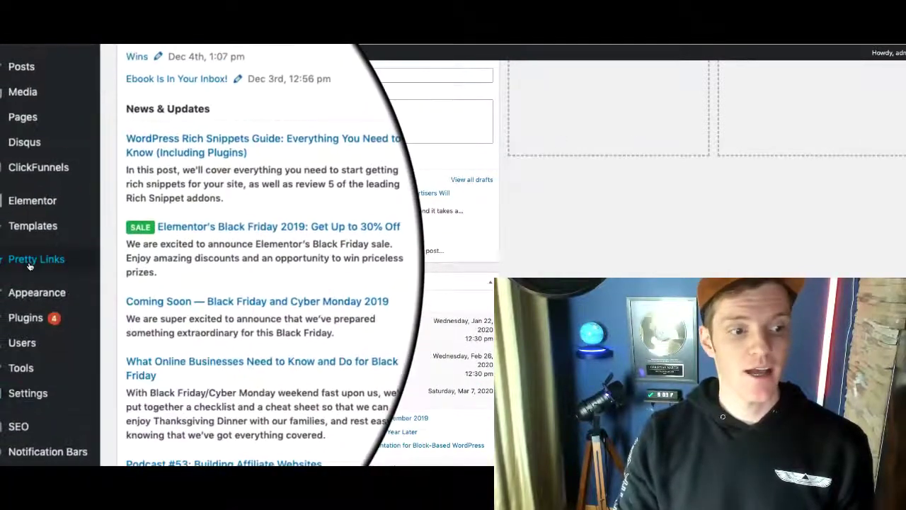
pyautogui.moveTo(25, 278)
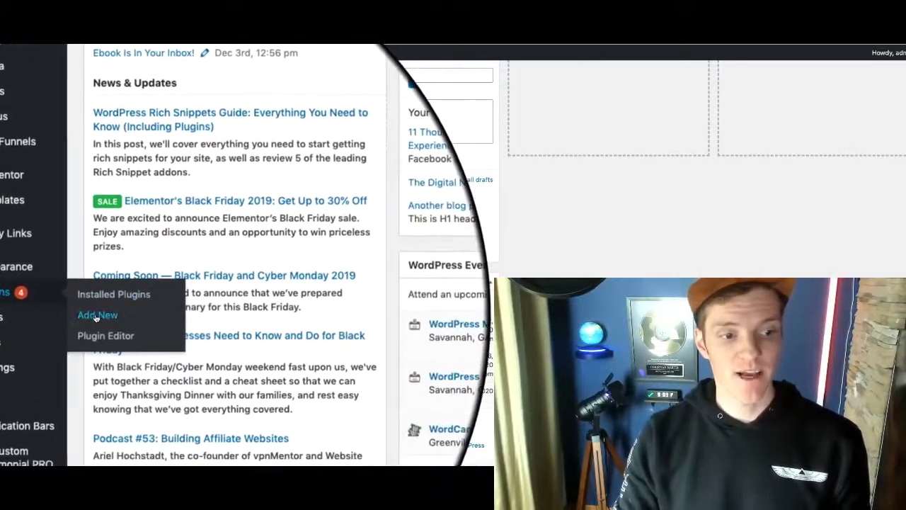
pyautogui.moveTo(37, 350)
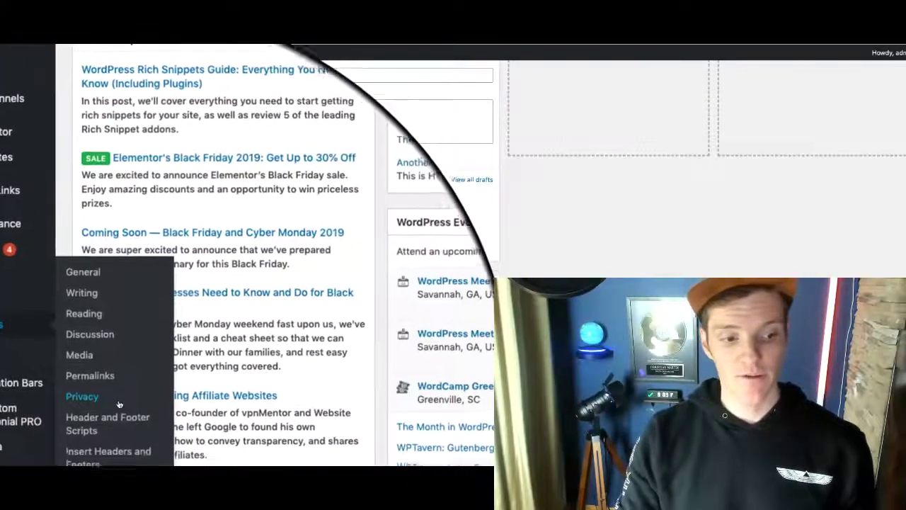
pyautogui.click(108, 416)
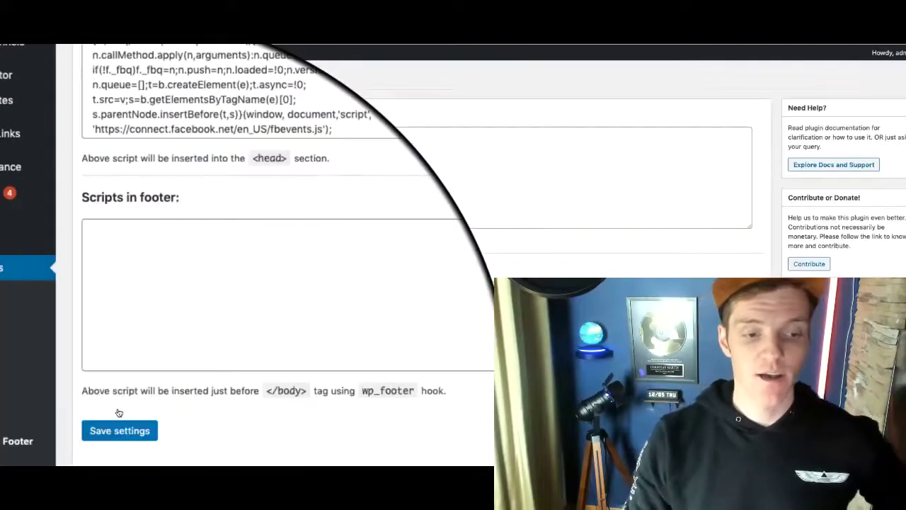
# Look through the header scripts from the Facebook Pixel Code comment to the final closing script tag and select all of the code
pyautogui.scroll(-5, 263, 217)
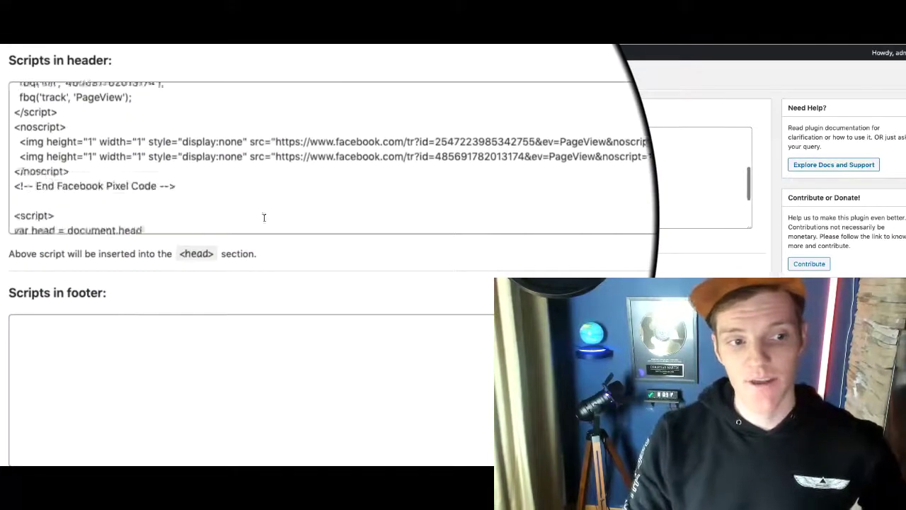
pyautogui.scroll(5, 263, 217)
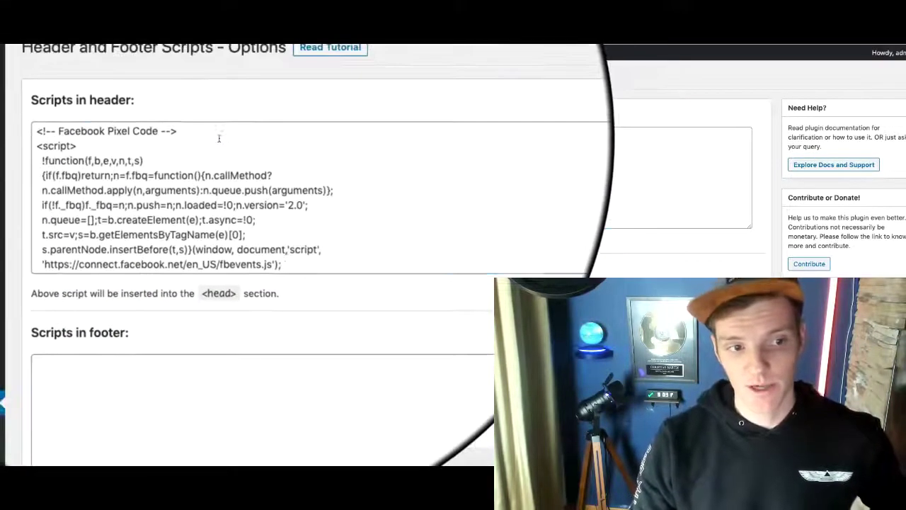
pyautogui.moveTo(20, 106); pyautogui.dragTo(185, 95)
pyautogui.moveTo(211, 135); pyautogui.dragTo(213, 228)
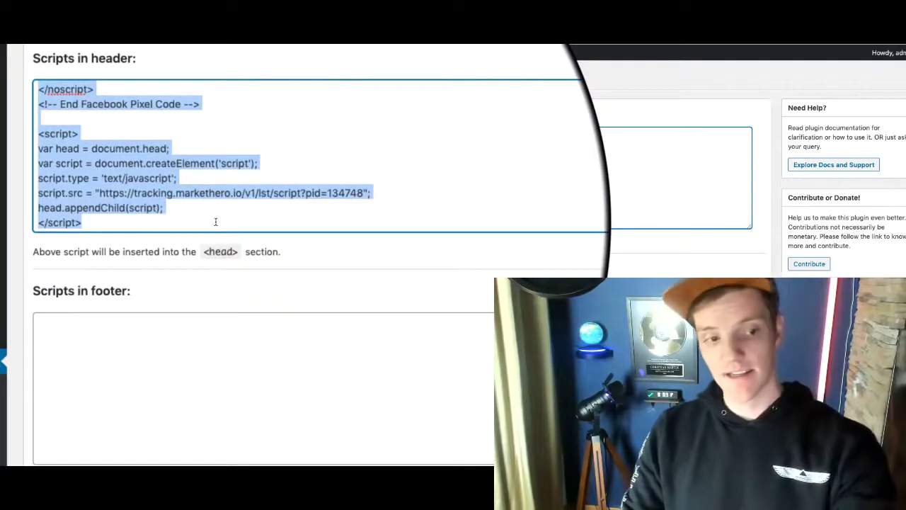
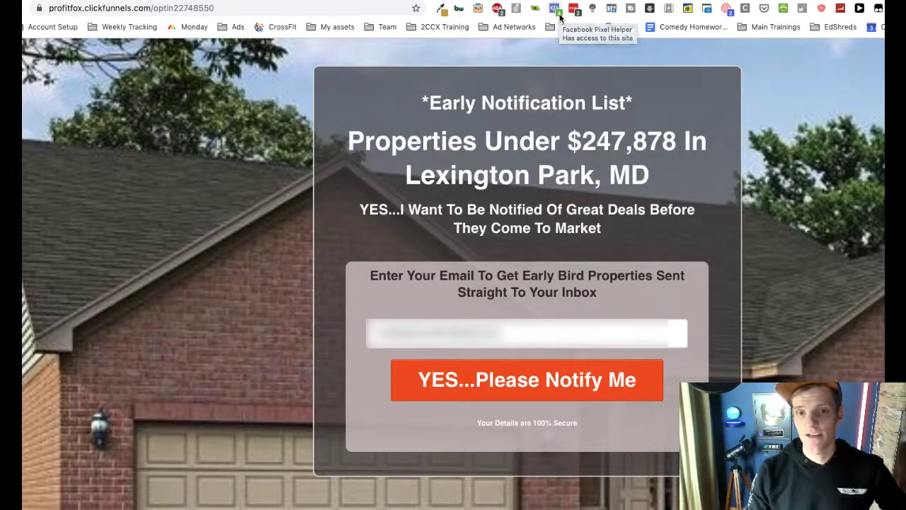
# Check which pixels and events fire on the profitfox.clickfunnels.com opt-in page using Facebook Pixel Helper
pyautogui.click(554, 8)
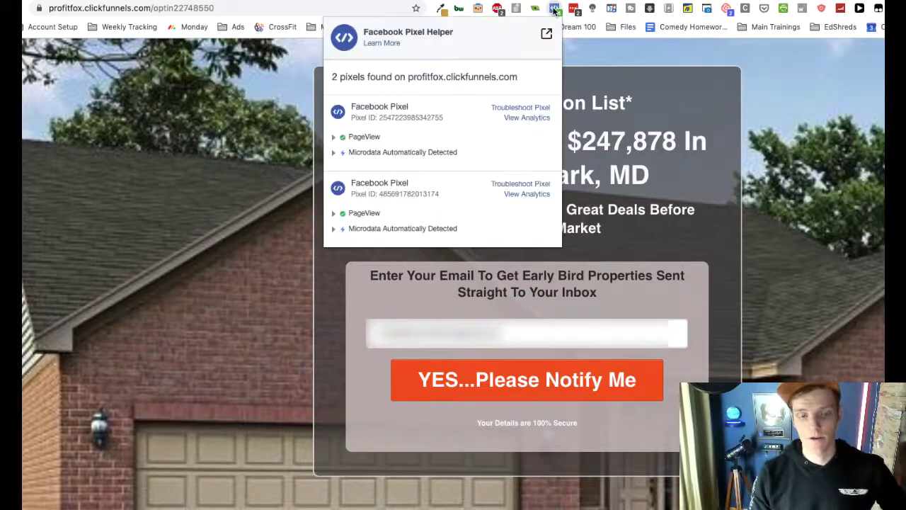
pyautogui.click(554, 9)
pyautogui.click(554, 8)
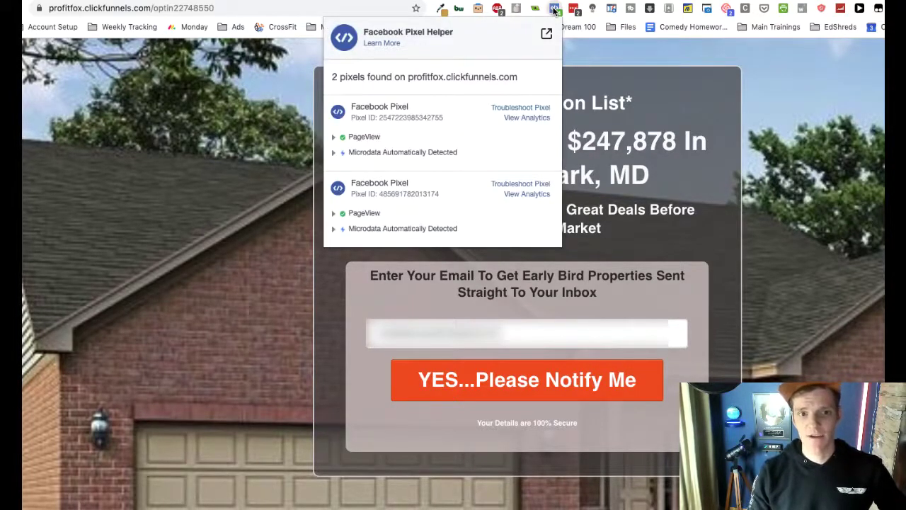
pyautogui.click(555, 10)
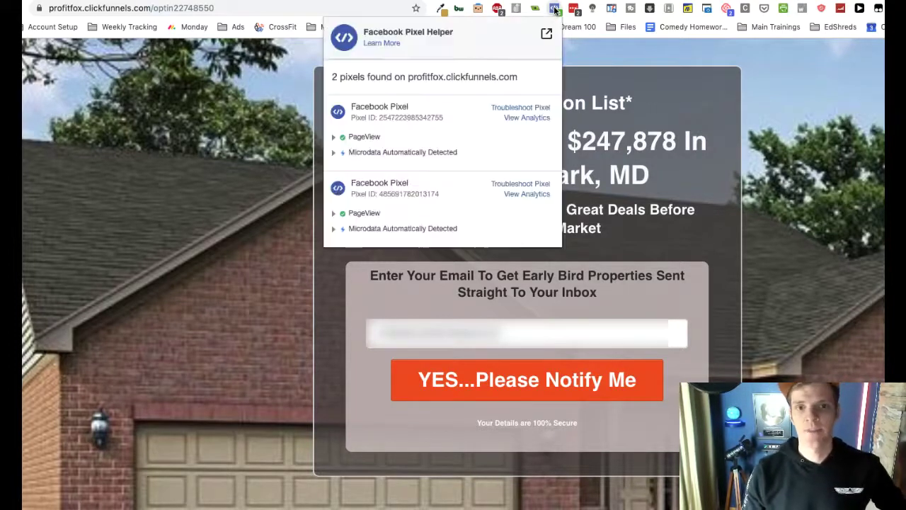
pyautogui.click(557, 10)
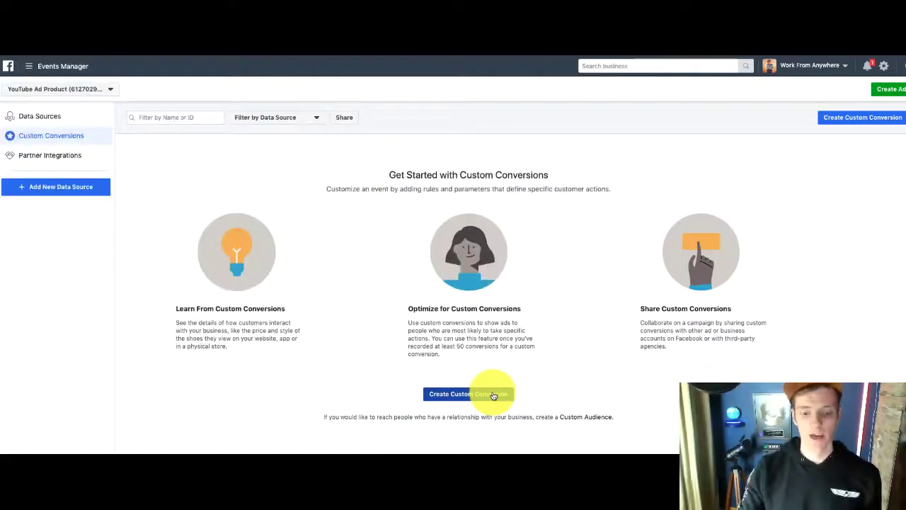
# Start a custom conversion in Facebook Events Manager for Sock Business traffic whose URL contains thebestsocks.com/thankyou
pyautogui.click(473, 393)
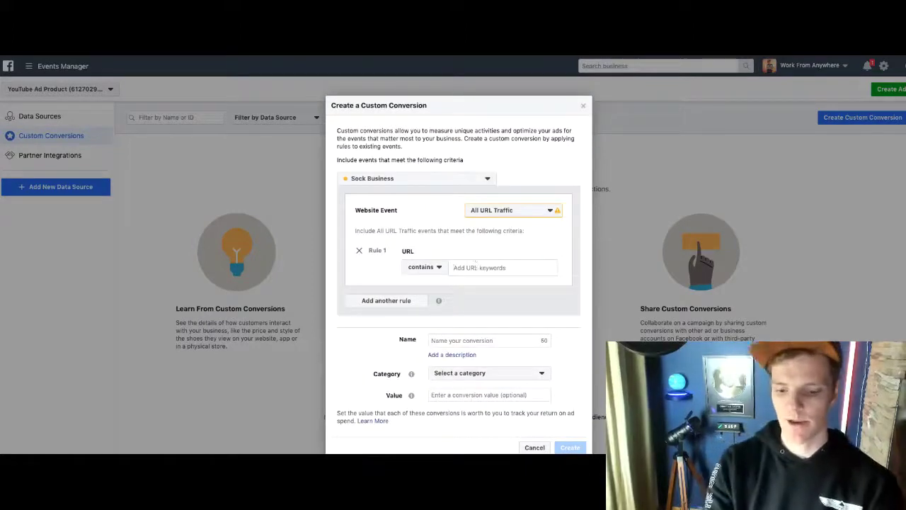
pyautogui.write('thelietsocks.com/tha')
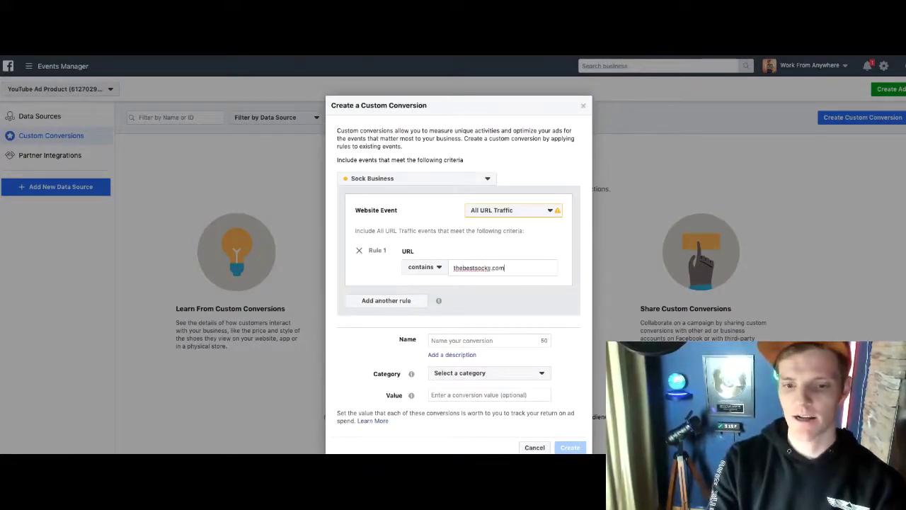
pyautogui.write('nkyou')
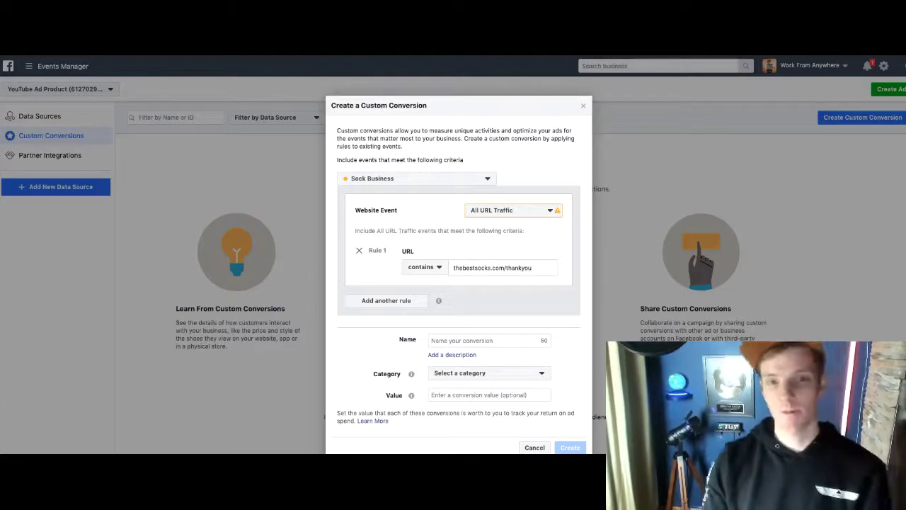
pyautogui.press('Return')
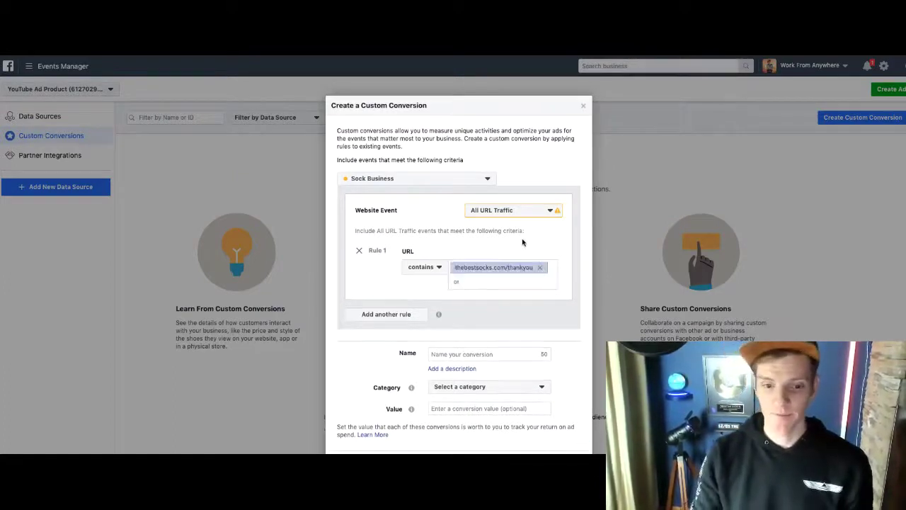
# Name the custom conversion Sock Buyers
pyautogui.click(461, 341)
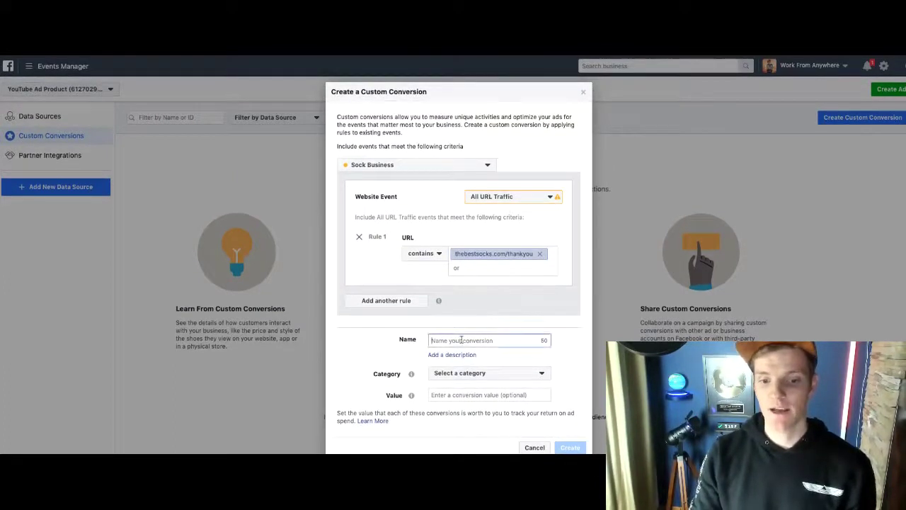
pyautogui.write('Coff')
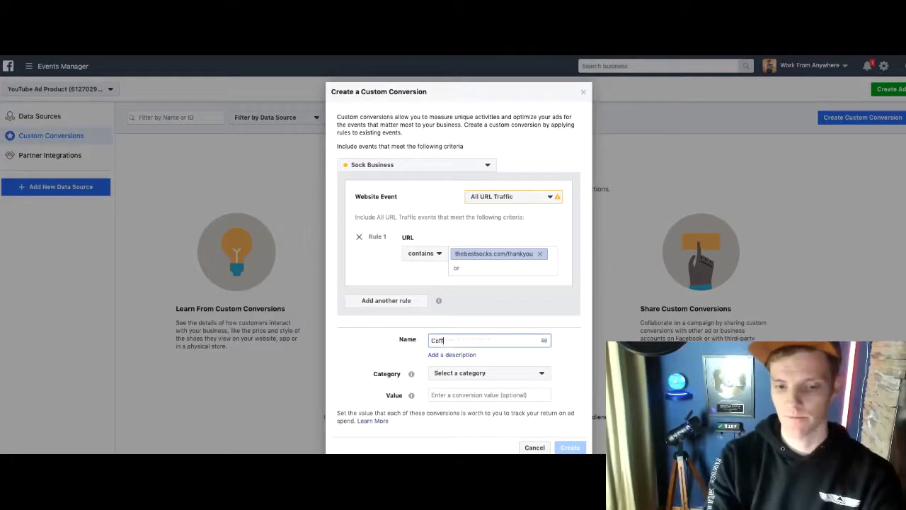
pyautogui.press('BackSpace')
pyautogui.press('BackSpace')
pyautogui.press('BackSpace')
pyautogui.press('BackSpace')
pyautogui.write('Sock B')
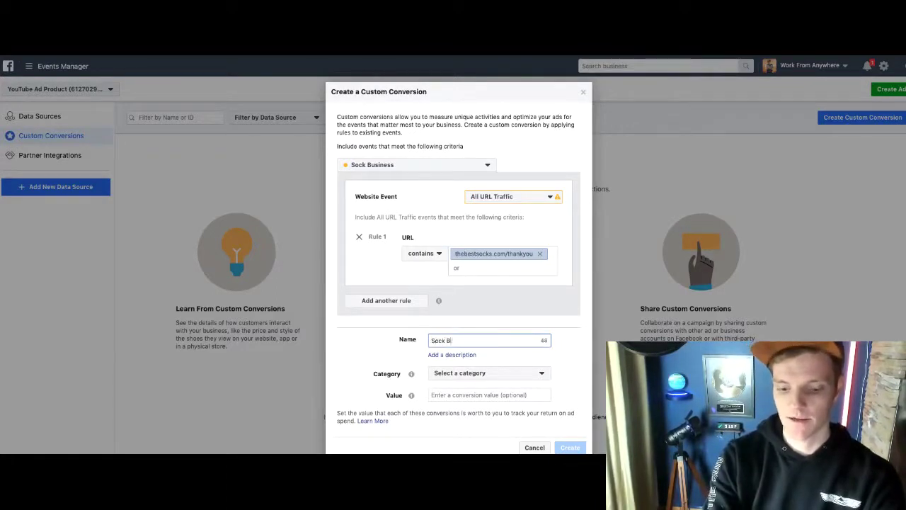
pyautogui.write('uyers')
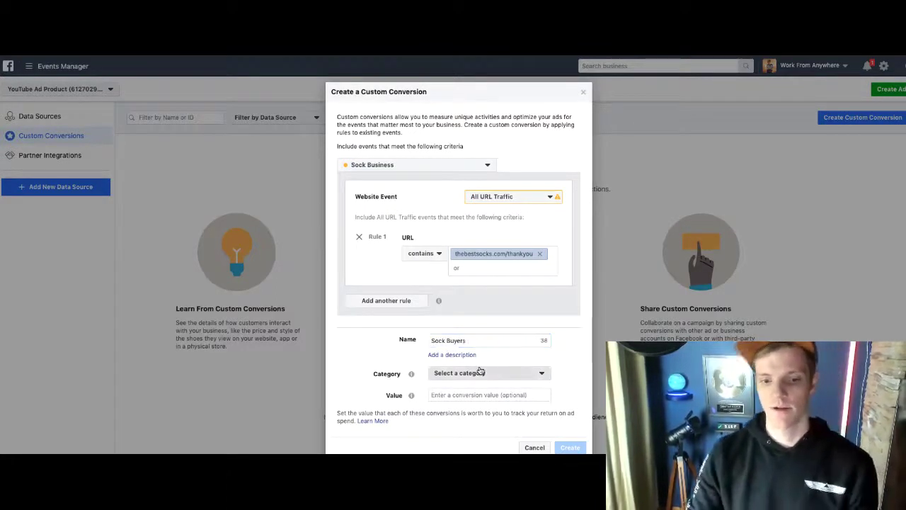
# Set the conversion's category to Purchase
pyautogui.click(480, 372)
pyautogui.scroll(-3, 487, 338)
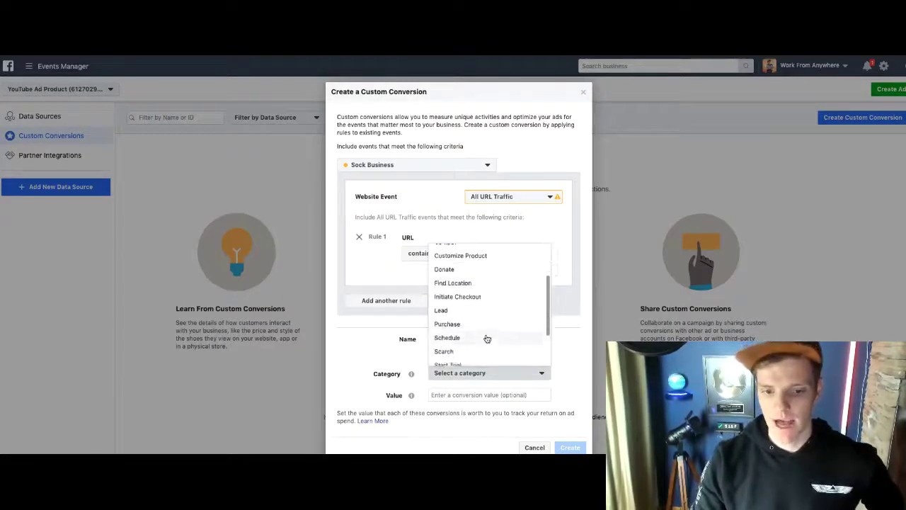
pyautogui.scroll(-1, 487, 338)
pyautogui.click(472, 308)
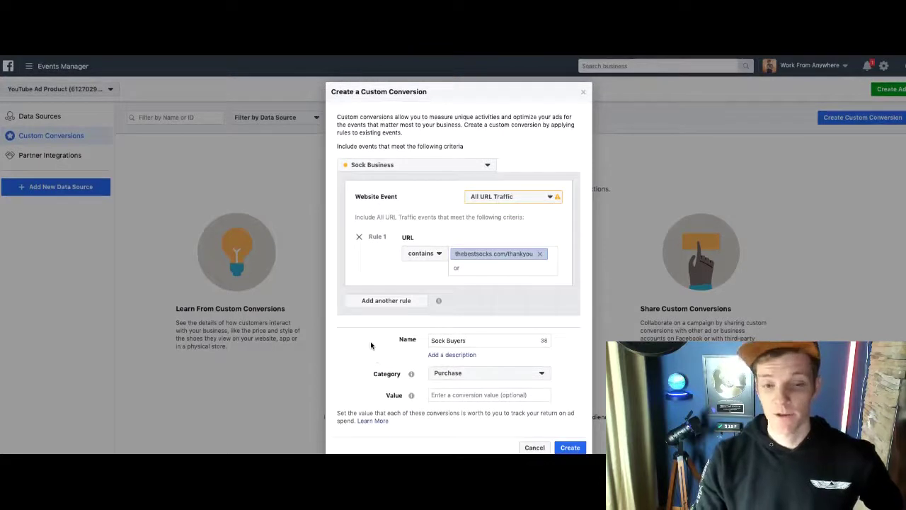
# Create the Sock Buyers custom conversion and close its overview to return to the conversions list
pyautogui.scroll(1, 371, 345)
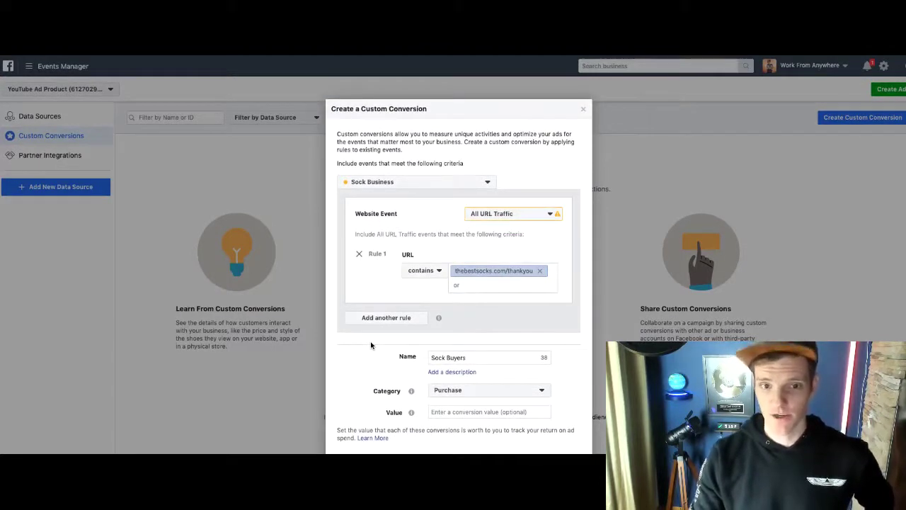
pyautogui.scroll(-1, 370, 345)
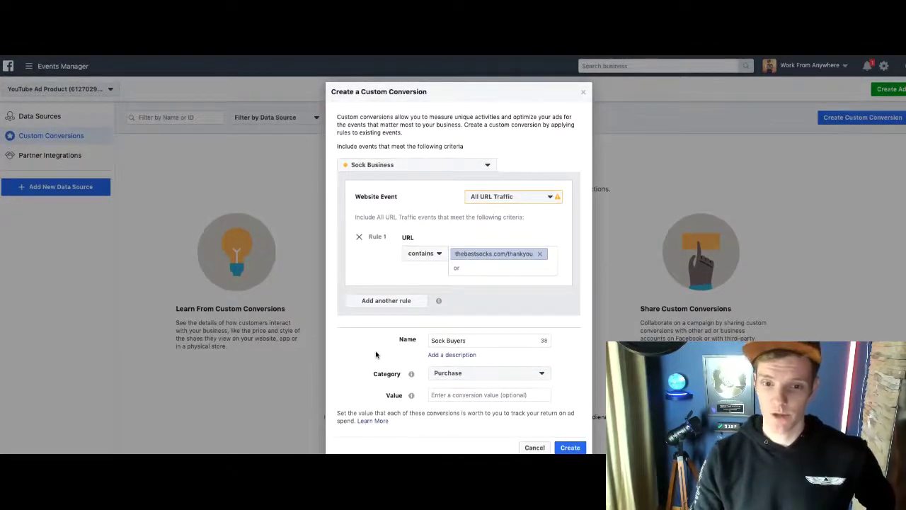
pyautogui.click(474, 339)
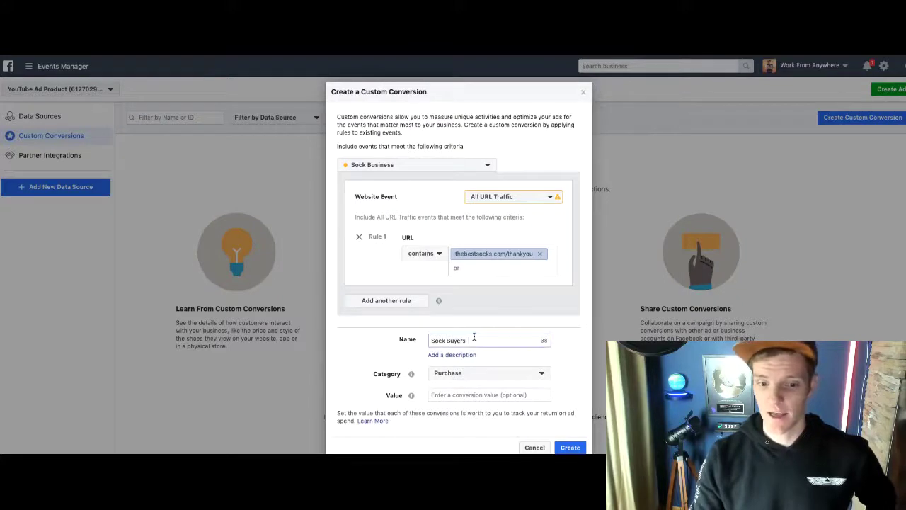
pyautogui.click(570, 447)
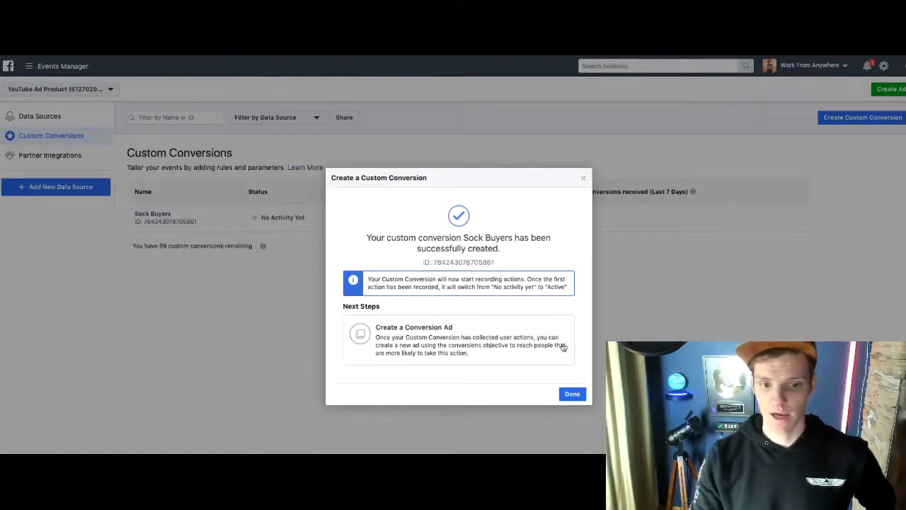
pyautogui.click(572, 394)
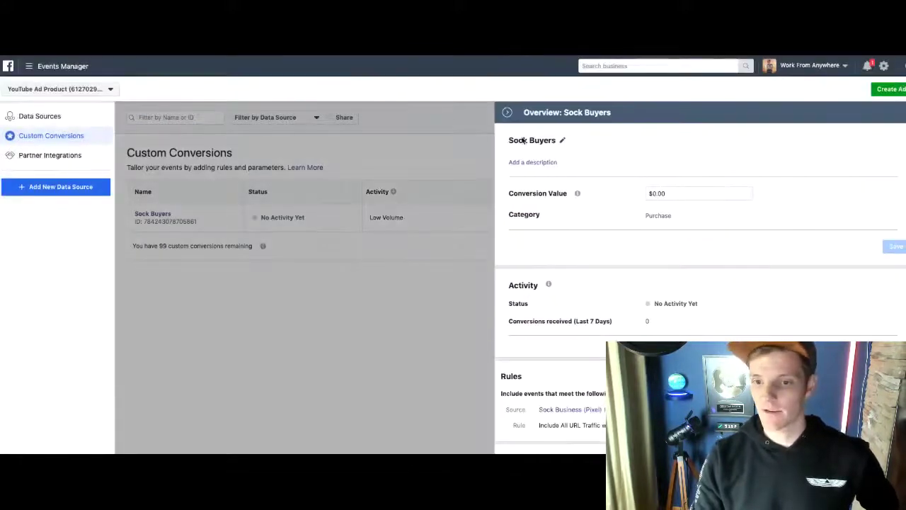
pyautogui.click(507, 113)
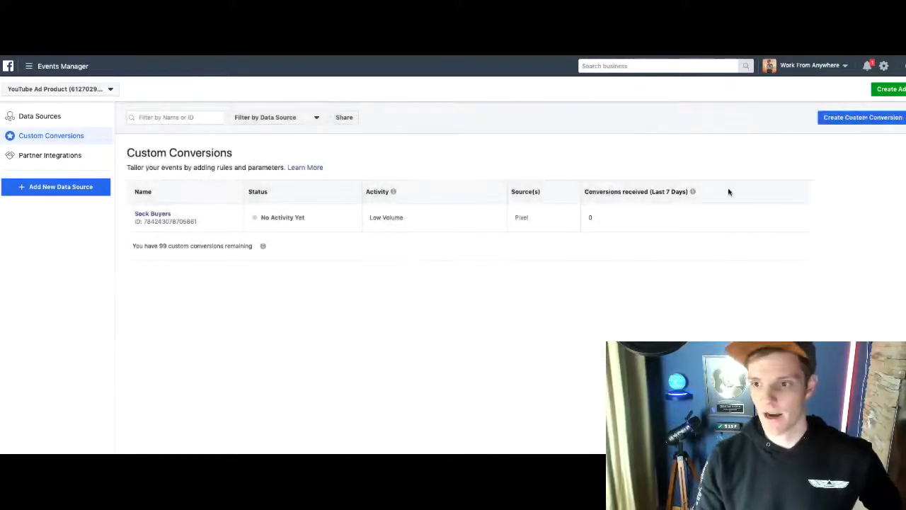
# Start another custom conversion for Sock Business covering All URL Traffic whose URL contains thebestsocks.com/order-form
pyautogui.click(838, 116)
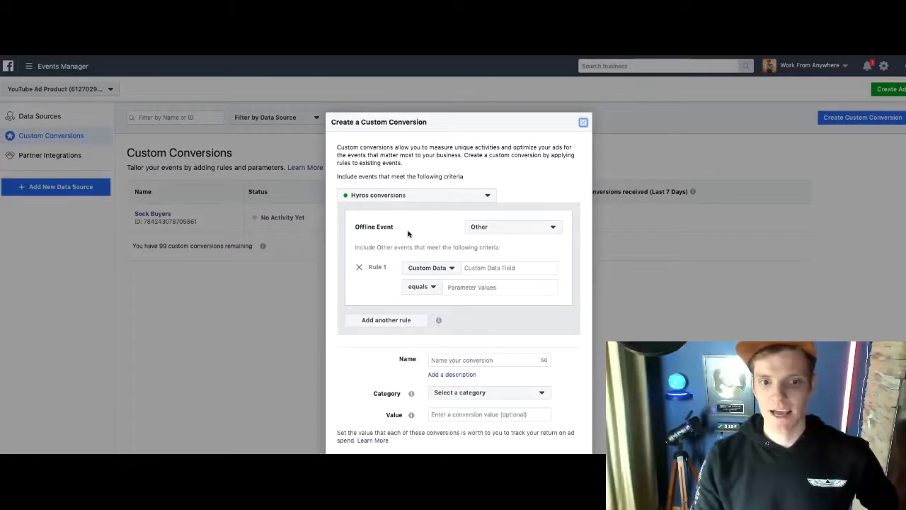
pyautogui.click(462, 199)
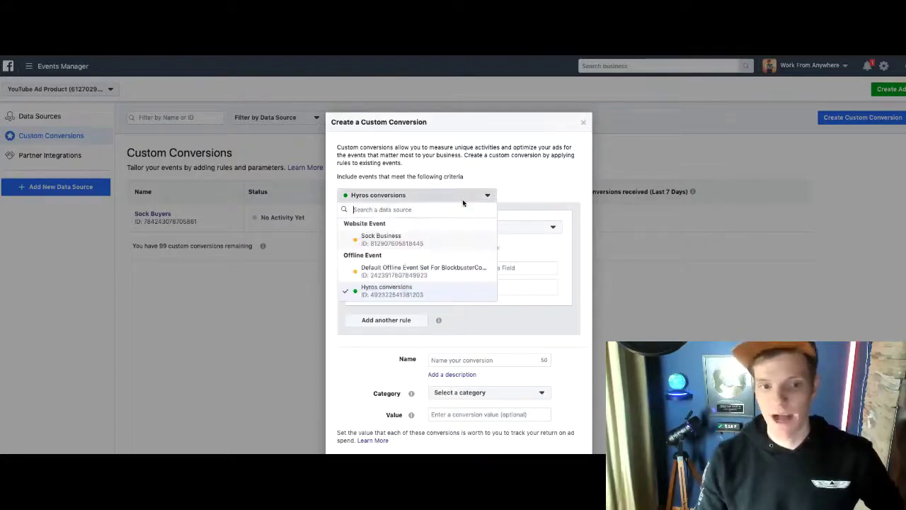
pyautogui.click(390, 238)
pyautogui.click(493, 228)
pyautogui.click(454, 254)
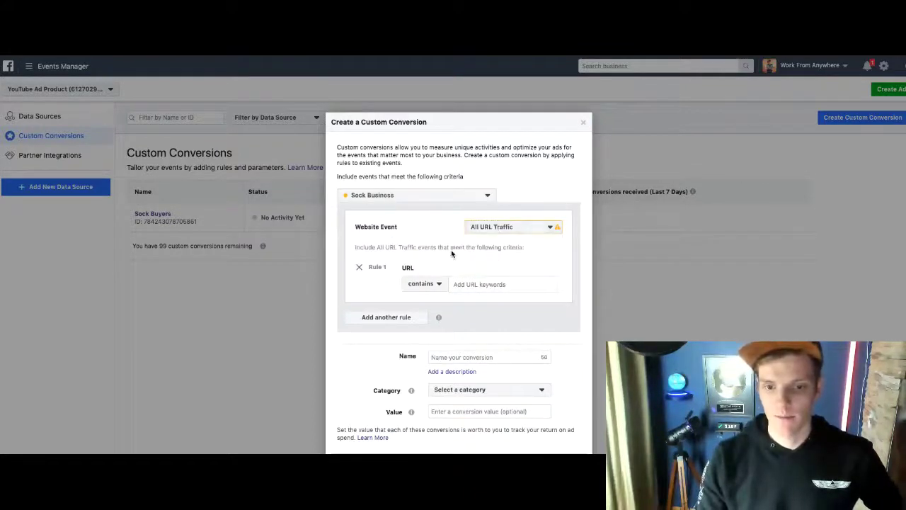
pyautogui.click(481, 283)
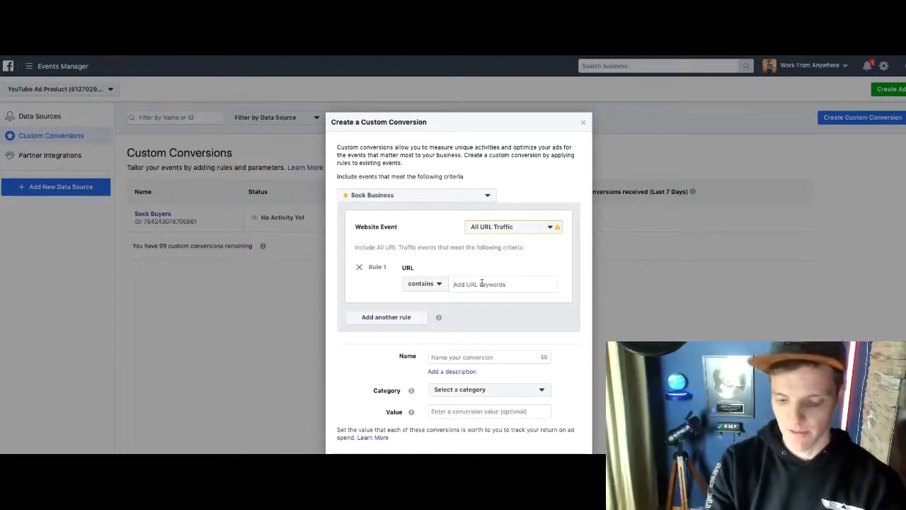
pyautogui.write('thebestsocks.com/')
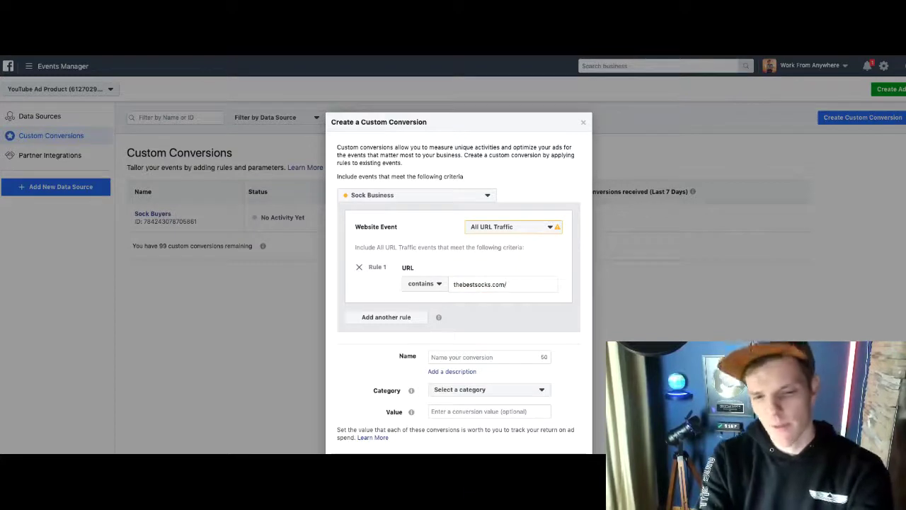
pyautogui.write('order-form')
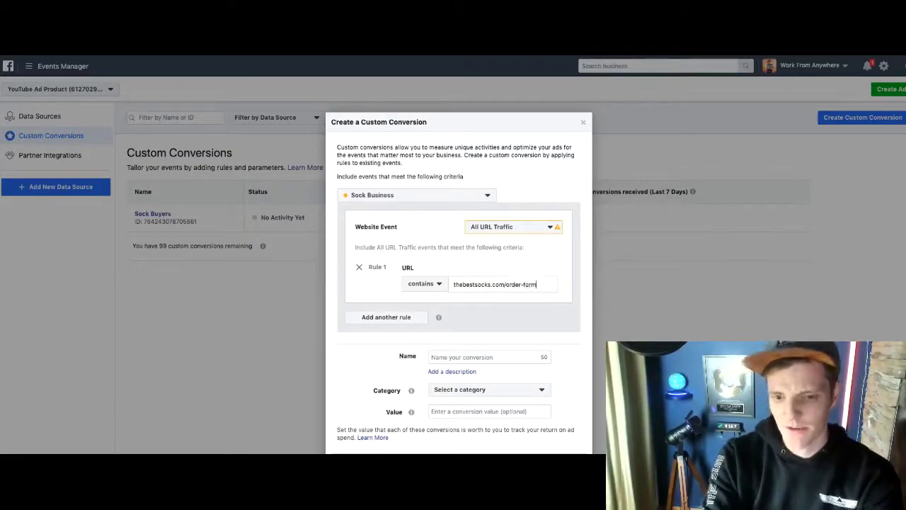
pyautogui.click(570, 303)
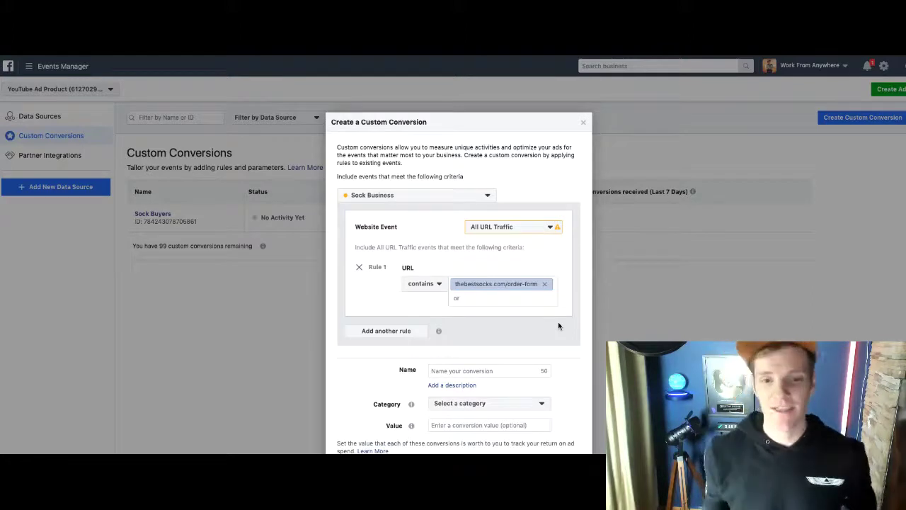
# Name the new custom conversion Socker Order Form
pyautogui.scroll(-2, 558, 326)
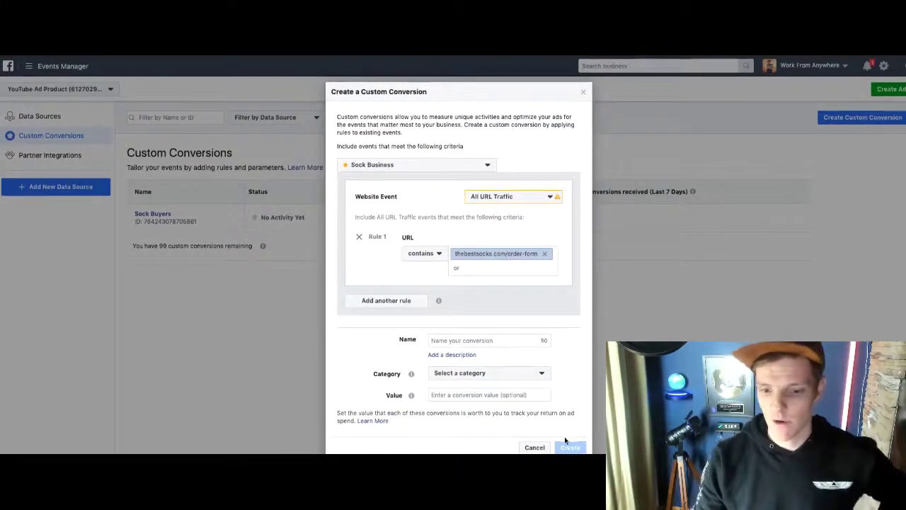
pyautogui.click(466, 340)
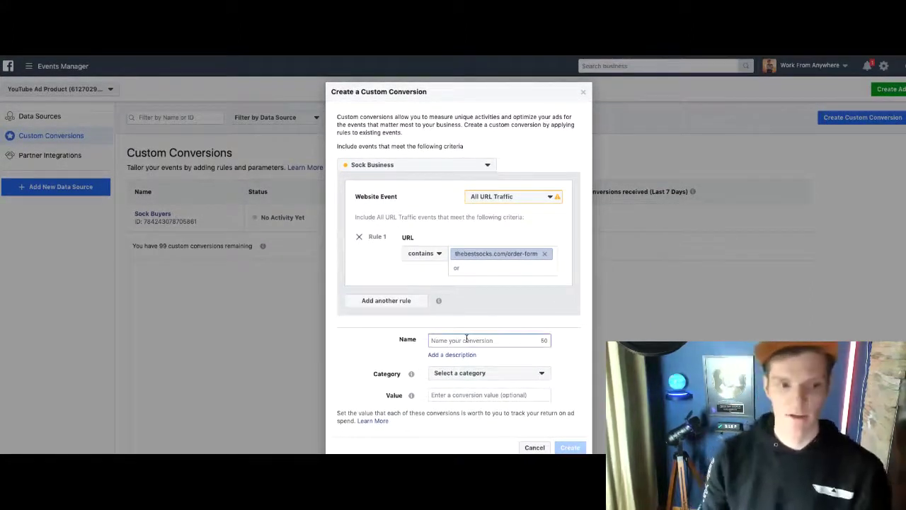
pyautogui.write('Socker Oi')
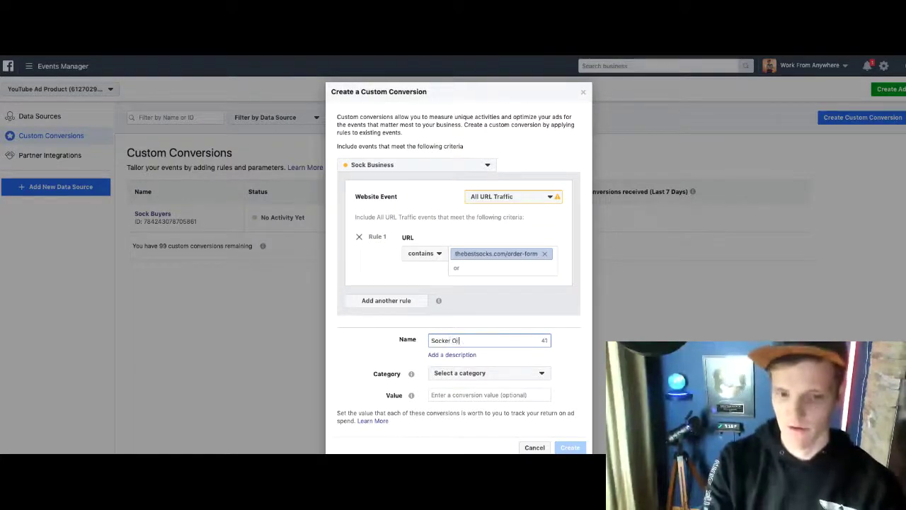
pyautogui.press('BackSpace')
pyautogui.write('rder For')
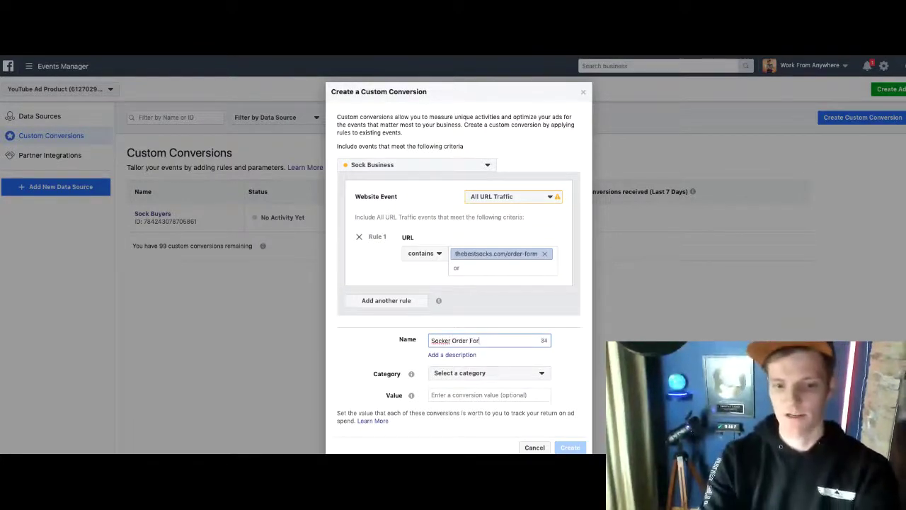
pyautogui.write('m')
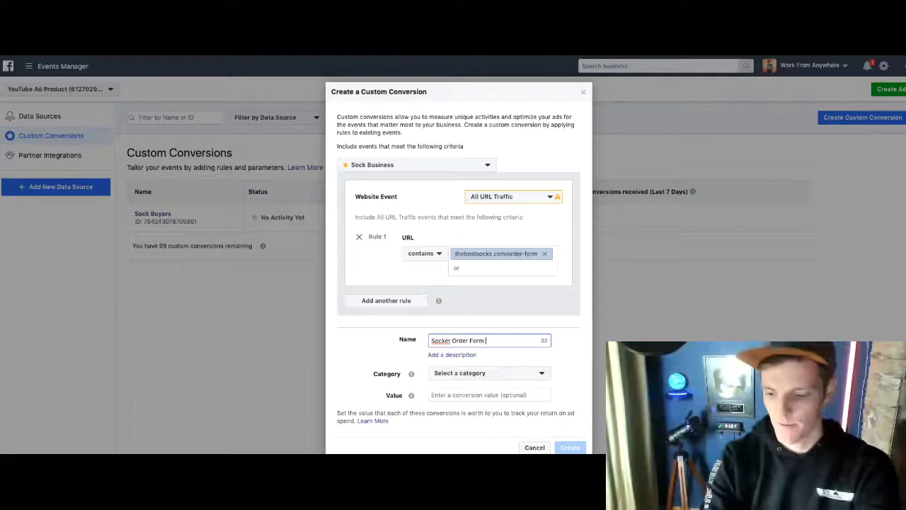
# Set the conversion's category to Add to Cart, create it and return to the conversions list
pyautogui.click(467, 373)
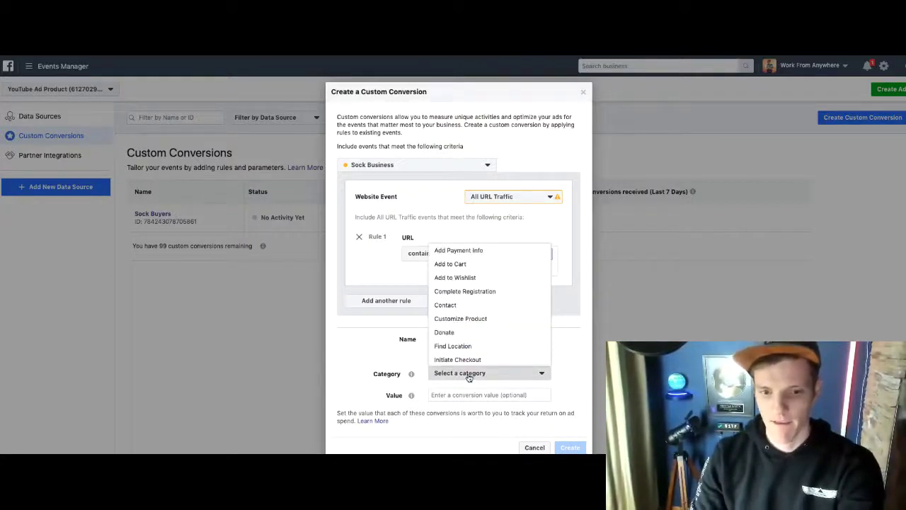
pyautogui.click(464, 264)
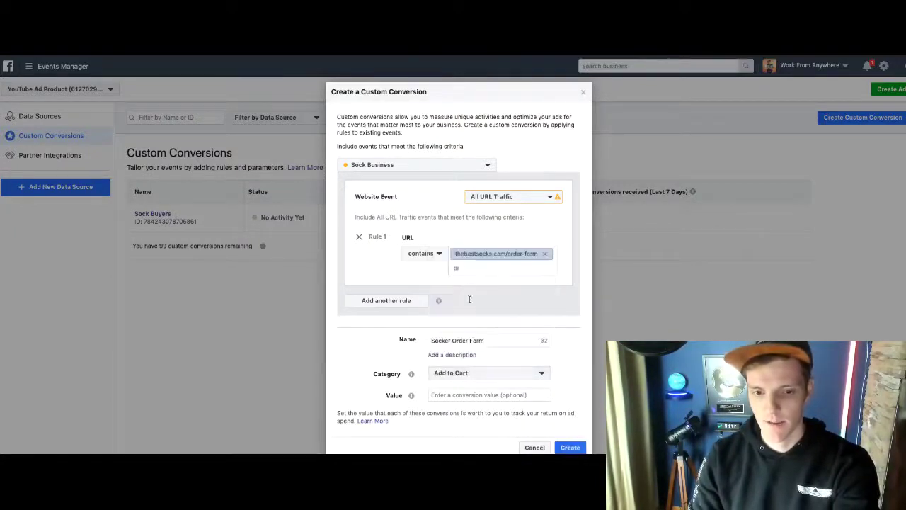
pyautogui.click(576, 447)
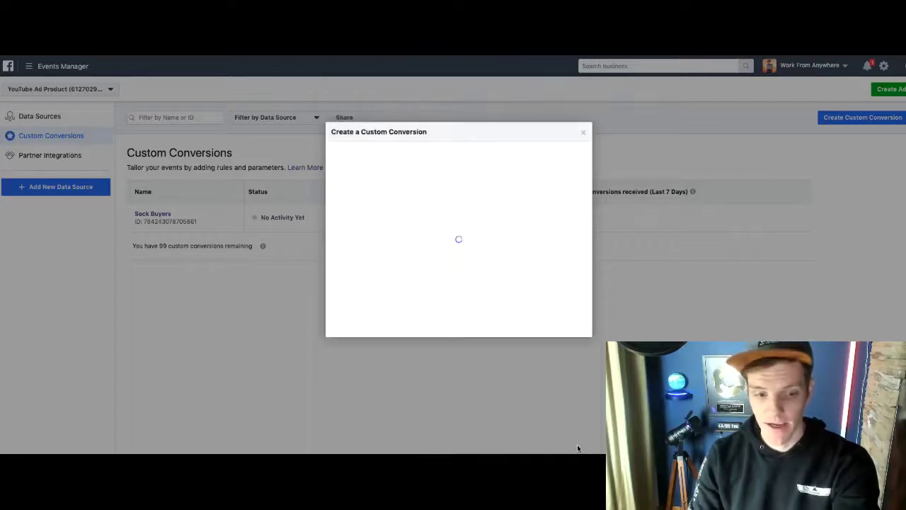
pyautogui.click(570, 393)
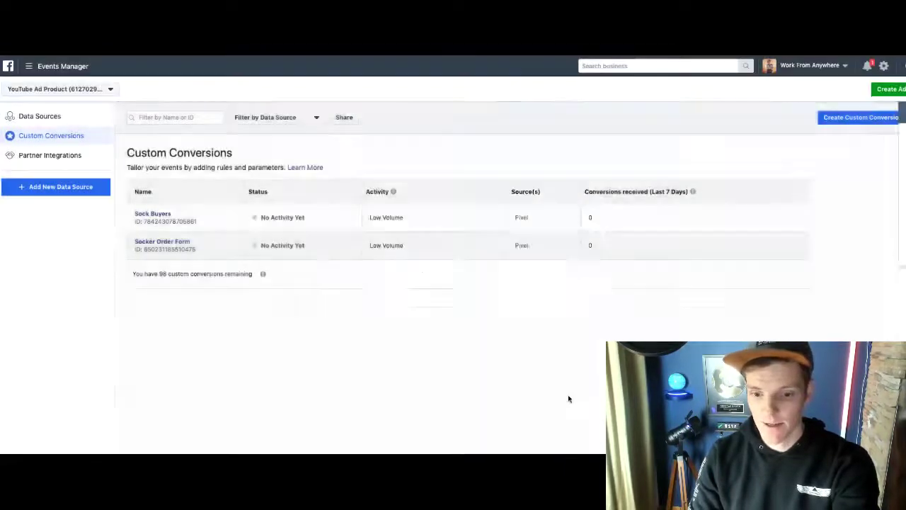
pyautogui.click(502, 113)
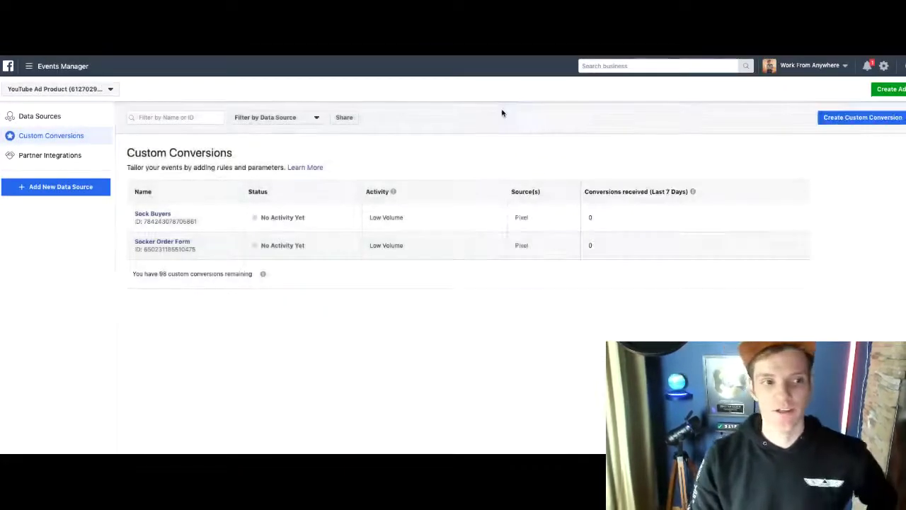
# Switch to Ads Manager and open the column customization for the campaigns table
pyautogui.click(69, 69)
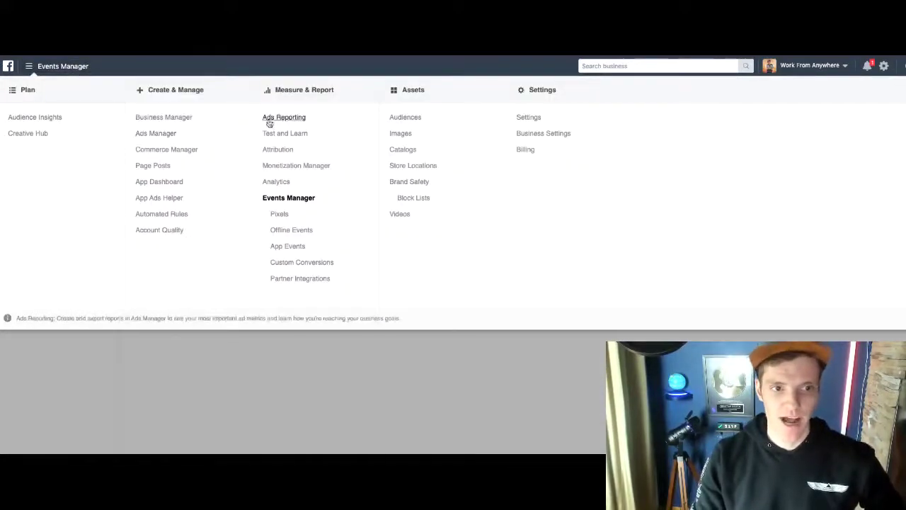
pyautogui.click(162, 135)
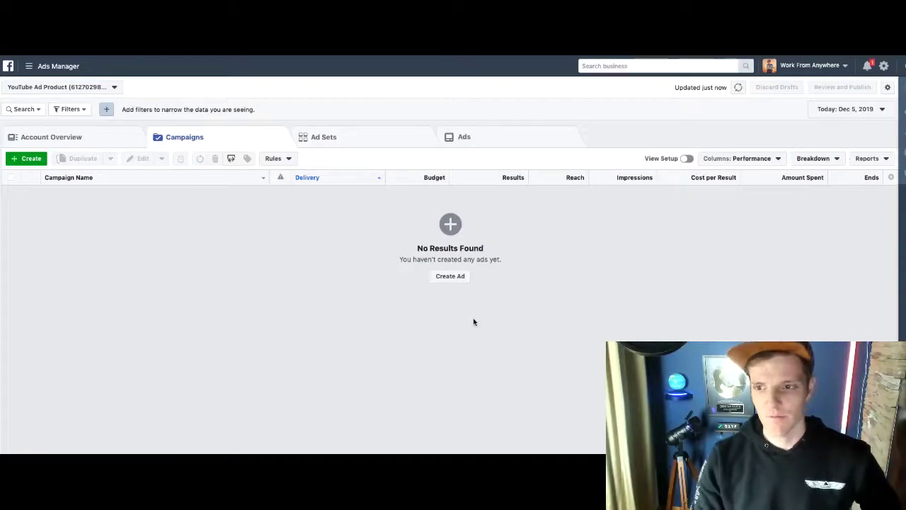
pyautogui.click(751, 159)
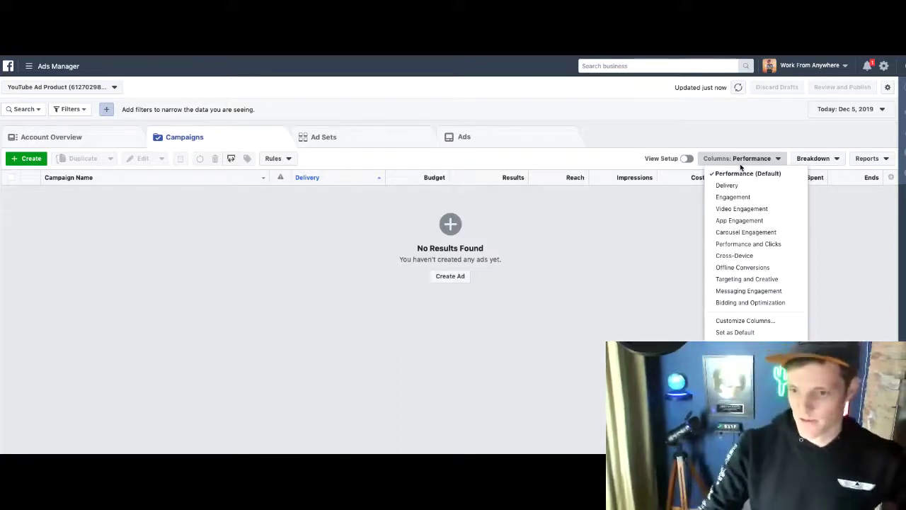
pyautogui.click(753, 322)
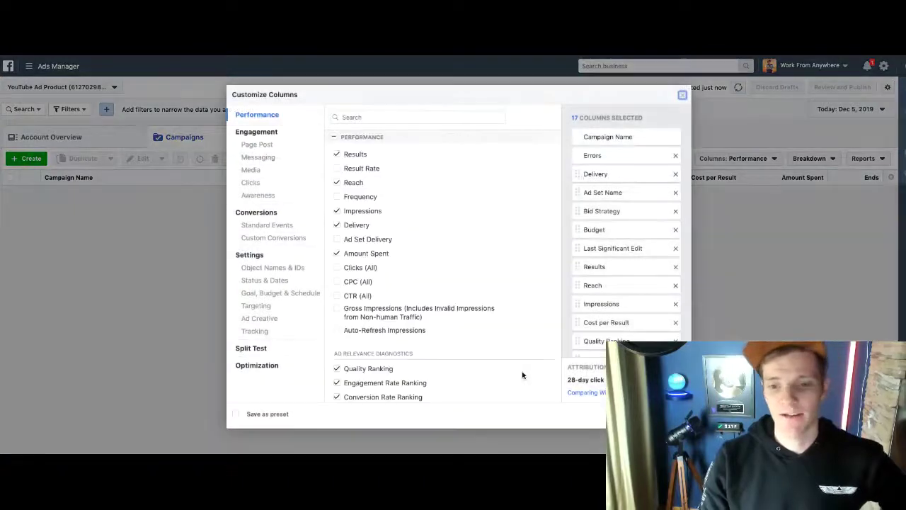
# Look through the available column metrics to locate the entries for the two custom conversions
pyautogui.scroll(-5, 439, 306)
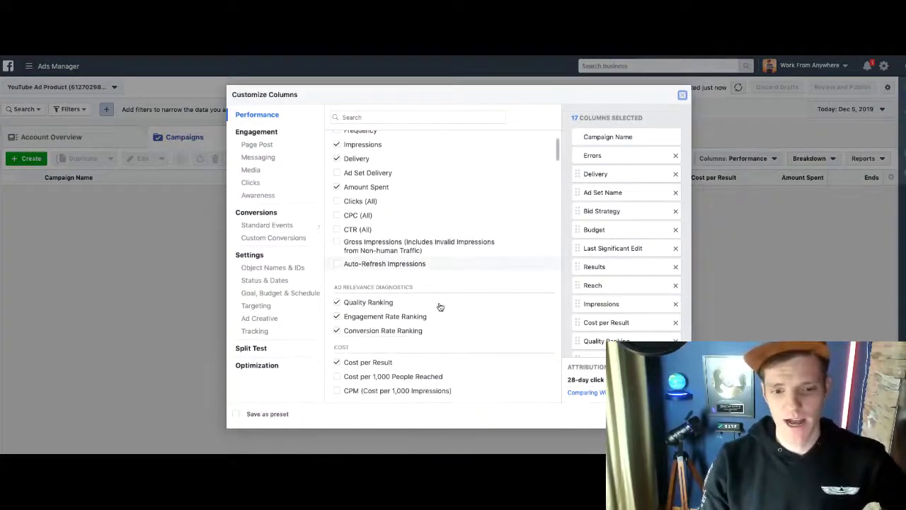
pyautogui.click(269, 238)
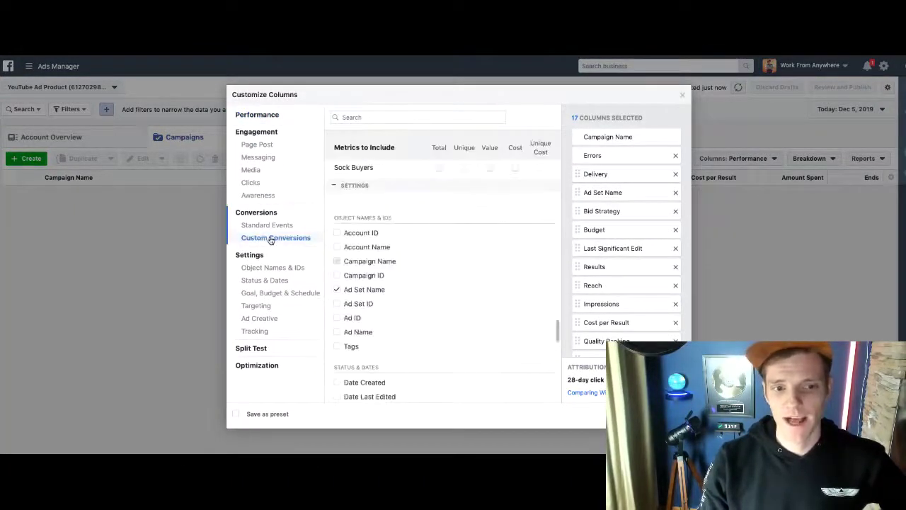
pyautogui.scroll(-3, 488, 257)
pyautogui.scroll(-5, 488, 256)
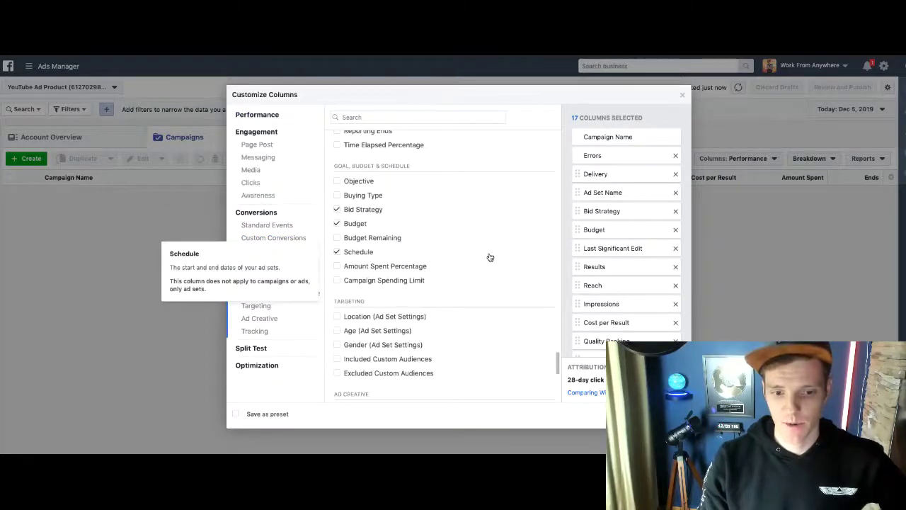
pyautogui.scroll(-8, 489, 257)
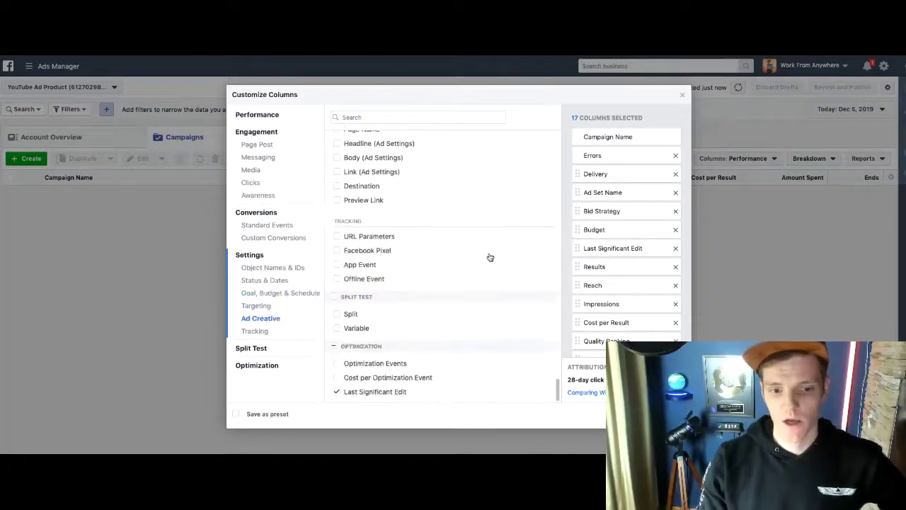
pyautogui.scroll(10, 487, 257)
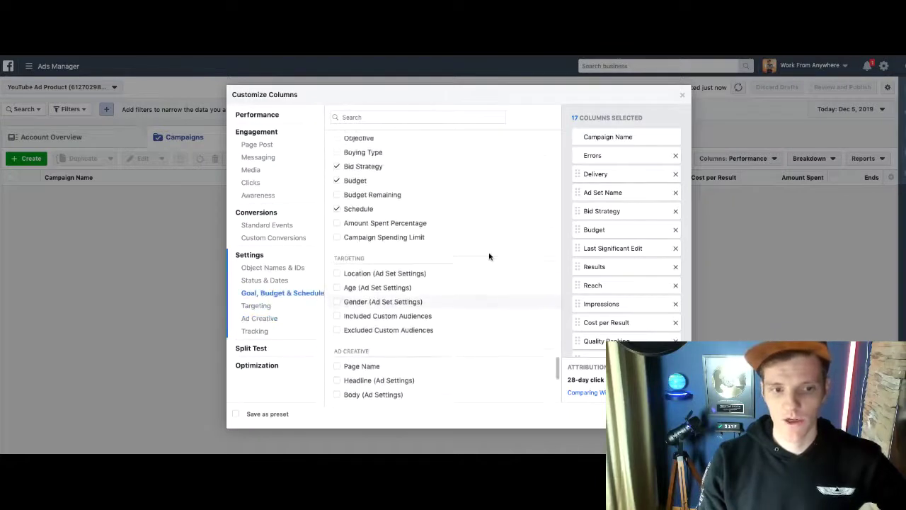
pyautogui.click(252, 238)
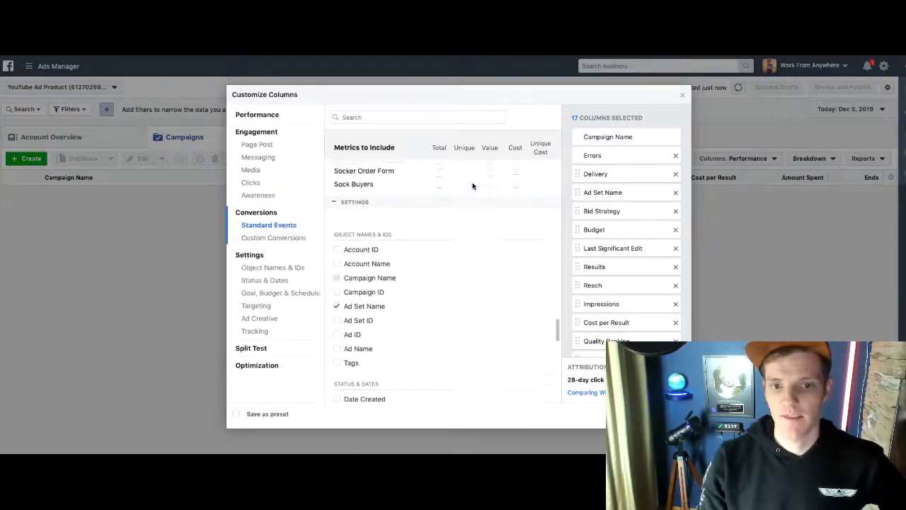
pyautogui.scroll(1, 473, 186)
pyautogui.scroll(-1, 473, 186)
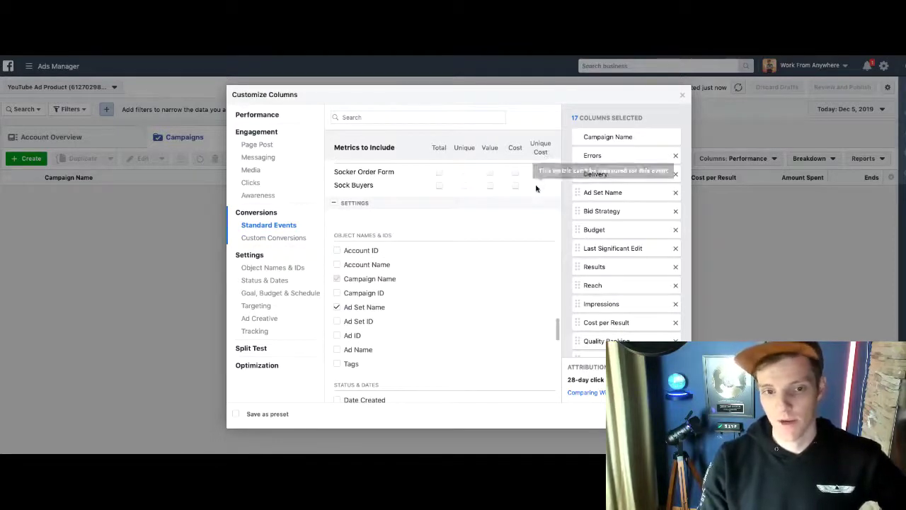
pyautogui.scroll(1, 532, 212)
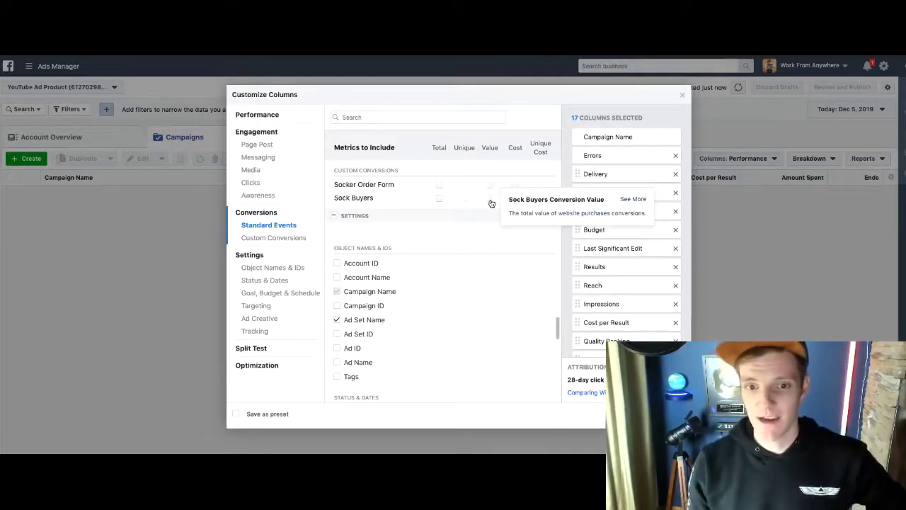
# Include the Total and Cost metrics for both the Sock Buyers and Socker Order Form conversions as columns
pyautogui.click(491, 200)
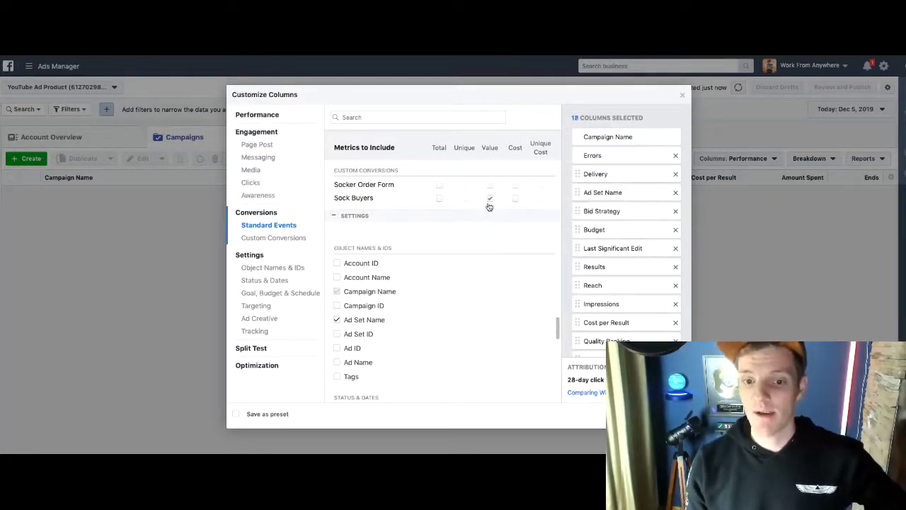
pyautogui.click(491, 200)
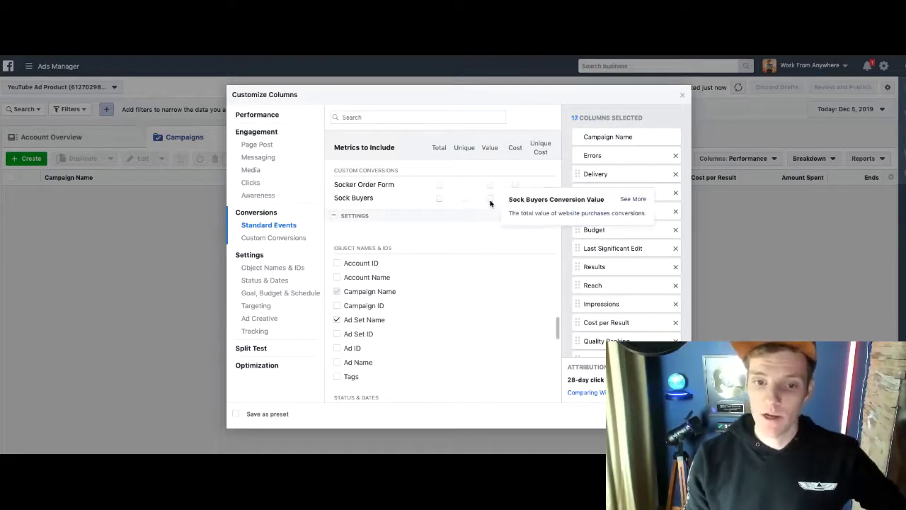
pyautogui.click(438, 203)
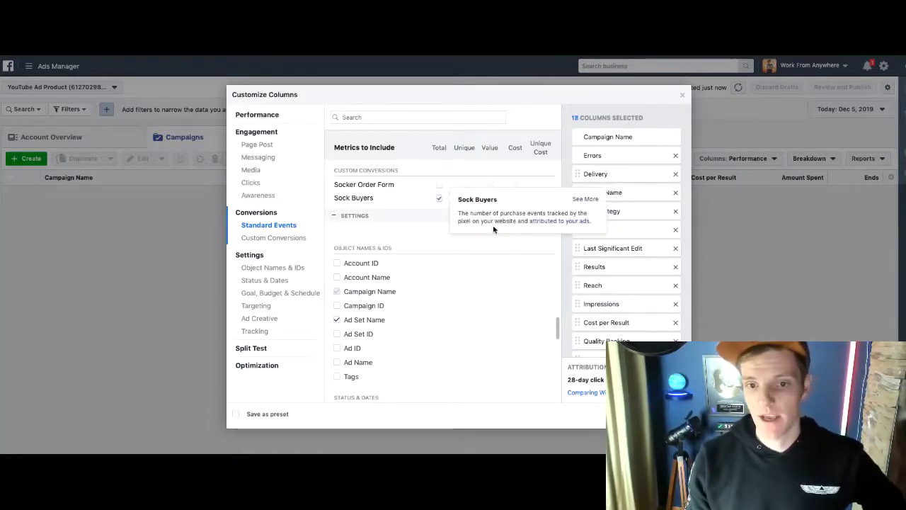
pyautogui.click(517, 201)
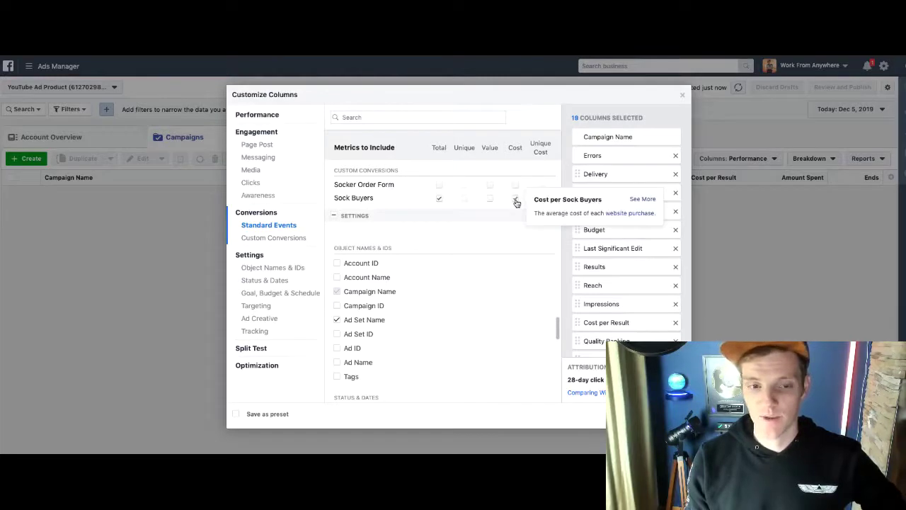
pyautogui.click(439, 197)
pyautogui.click(439, 186)
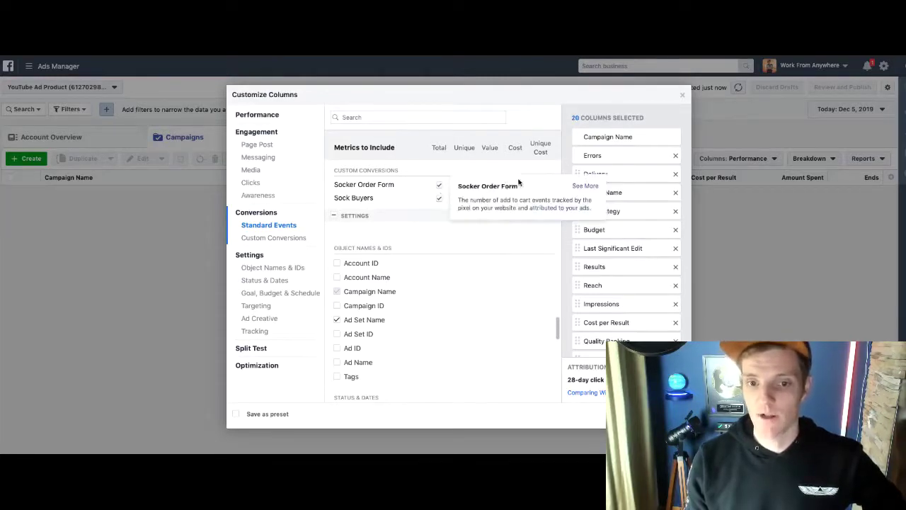
pyautogui.click(516, 186)
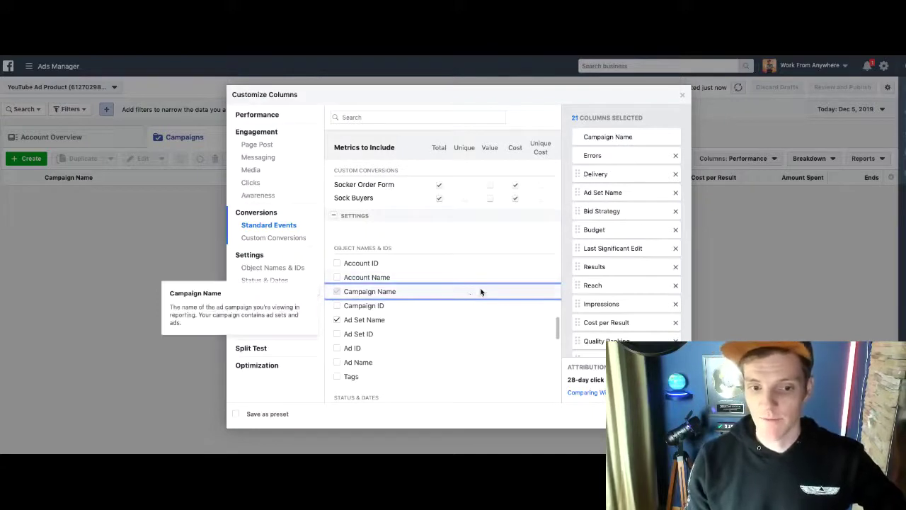
# Review the selected columns and browse the performance and engagement metrics to locate the click metrics
pyautogui.scroll(-2, 612, 296)
pyautogui.scroll(2, 613, 296)
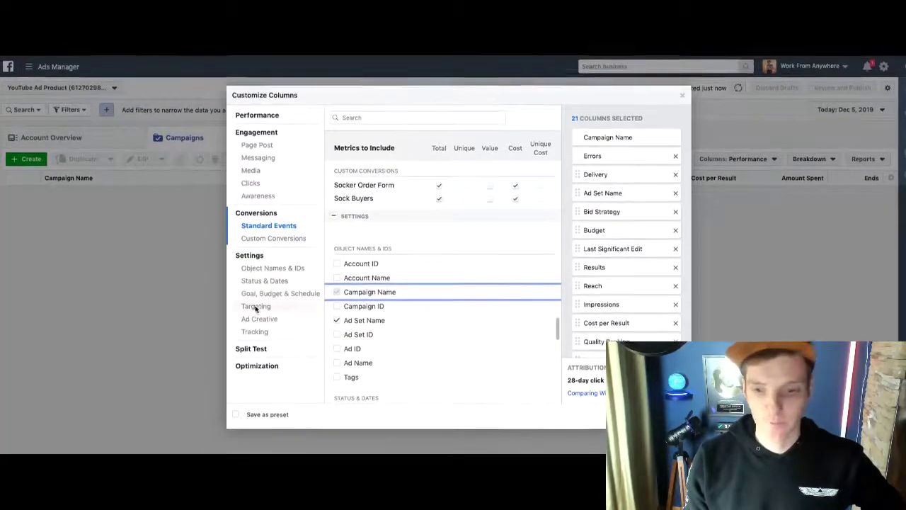
pyautogui.scroll(-5, 661, 192)
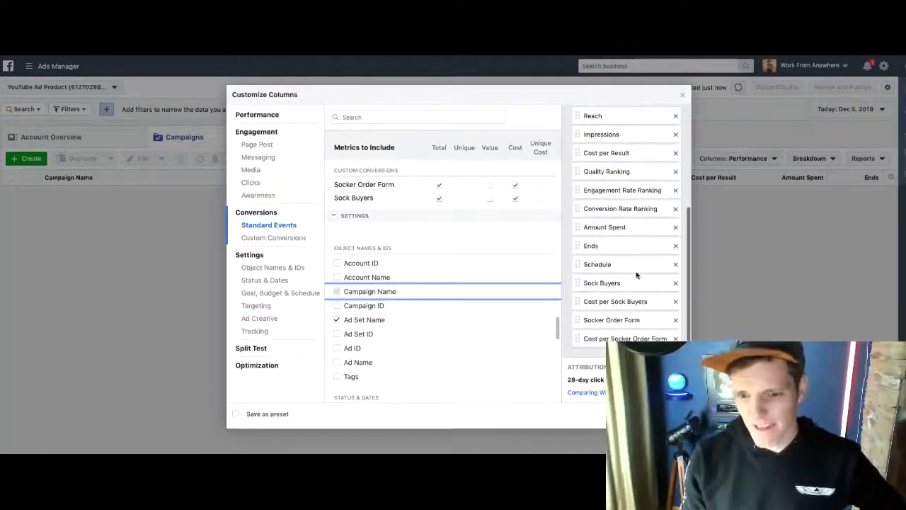
pyautogui.scroll(5, 636, 275)
pyautogui.scroll(15, 434, 204)
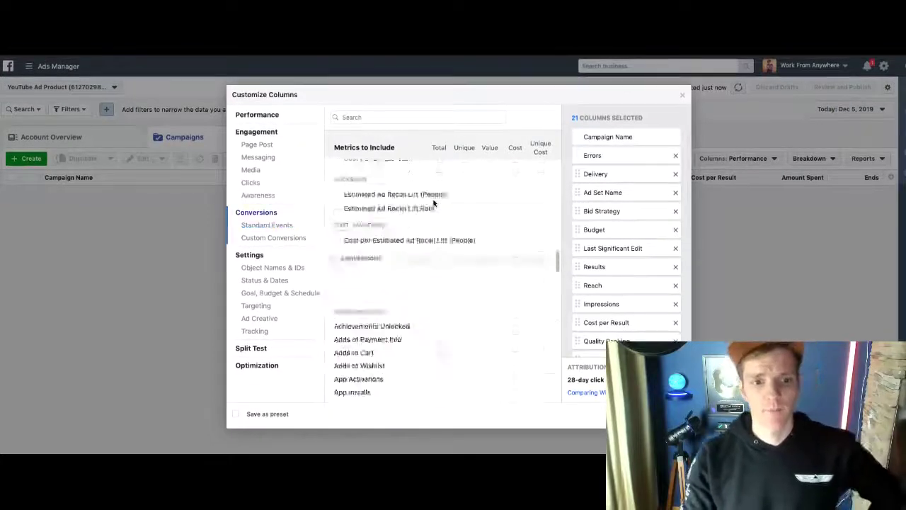
pyautogui.scroll(-10, 435, 204)
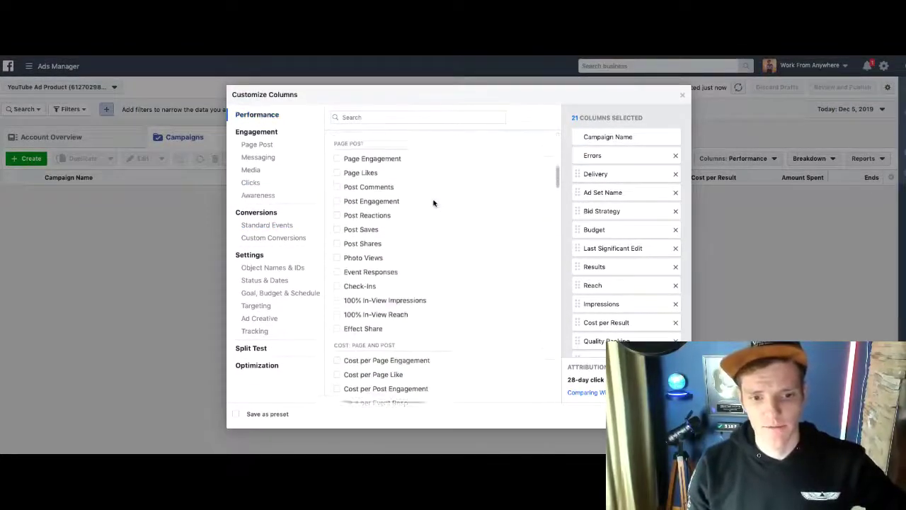
pyautogui.scroll(-10, 435, 205)
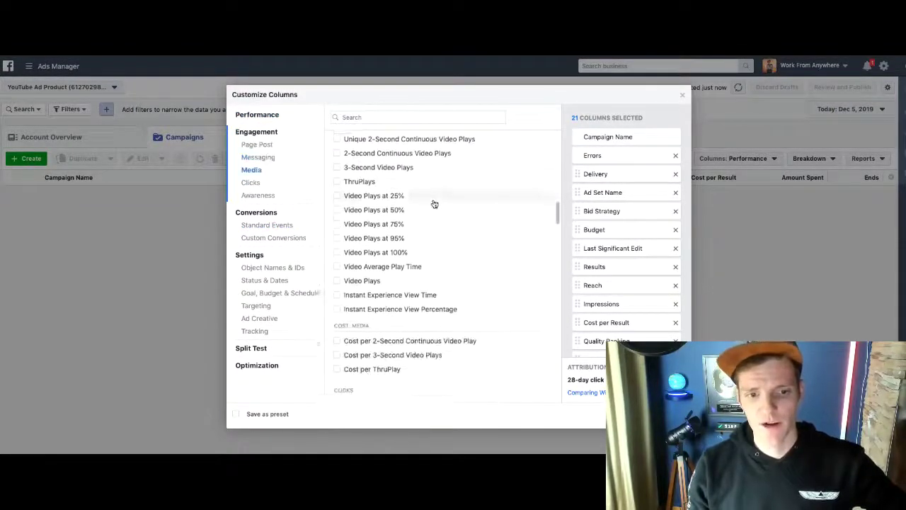
pyautogui.scroll(-3, 435, 205)
pyautogui.scroll(3, 435, 205)
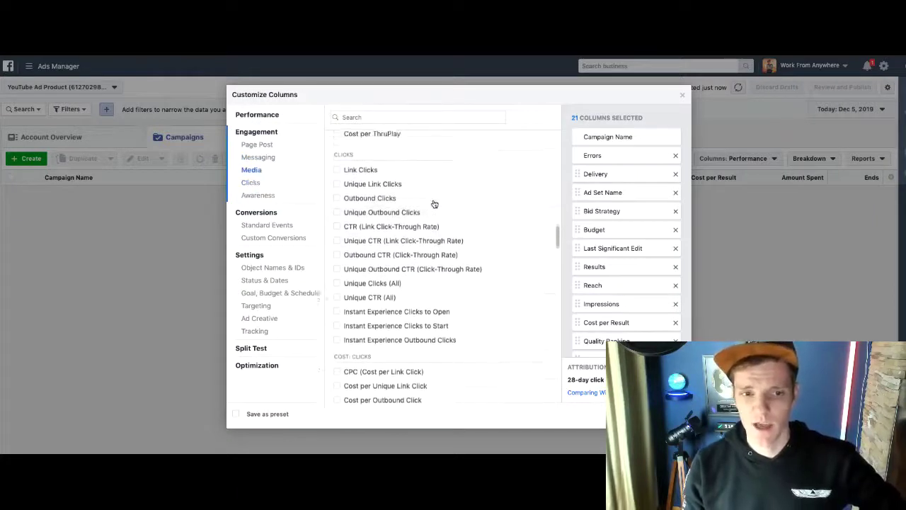
# Include Unique Link Clicks and CTR (Link Click-Through Rate) as columns, leaving plain Link Clicks out
pyautogui.moveTo(435, 205)
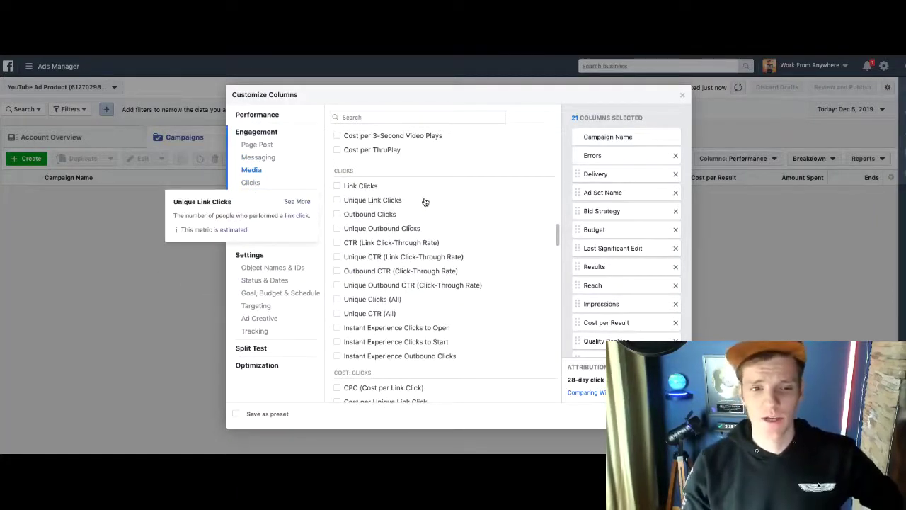
pyautogui.click(337, 186)
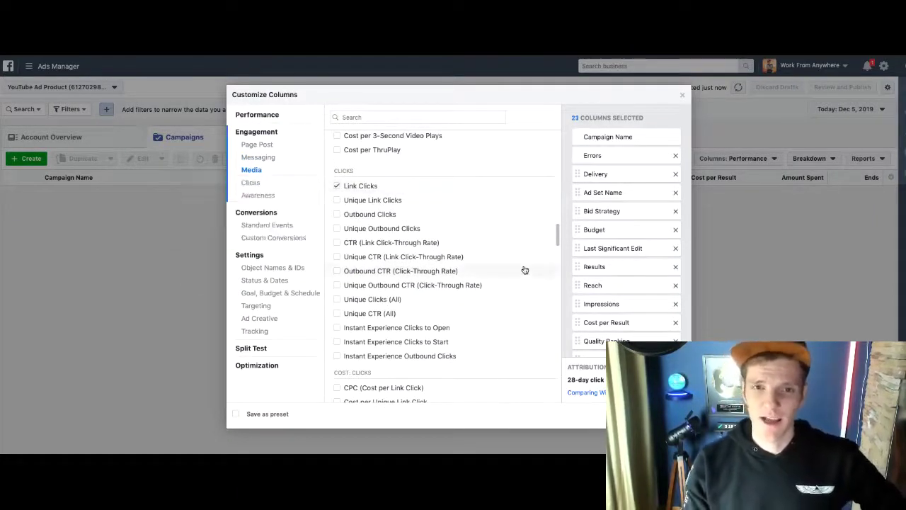
pyautogui.moveTo(524, 270)
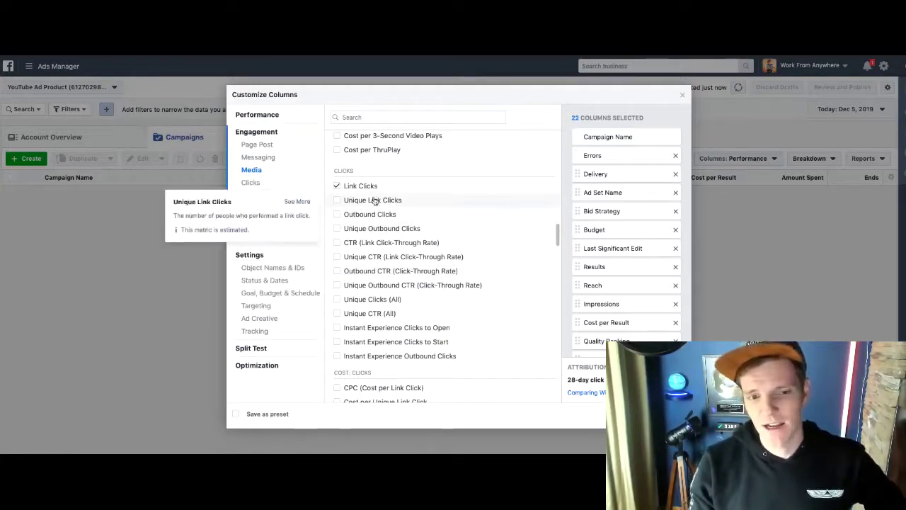
pyautogui.click(336, 186)
pyautogui.click(337, 200)
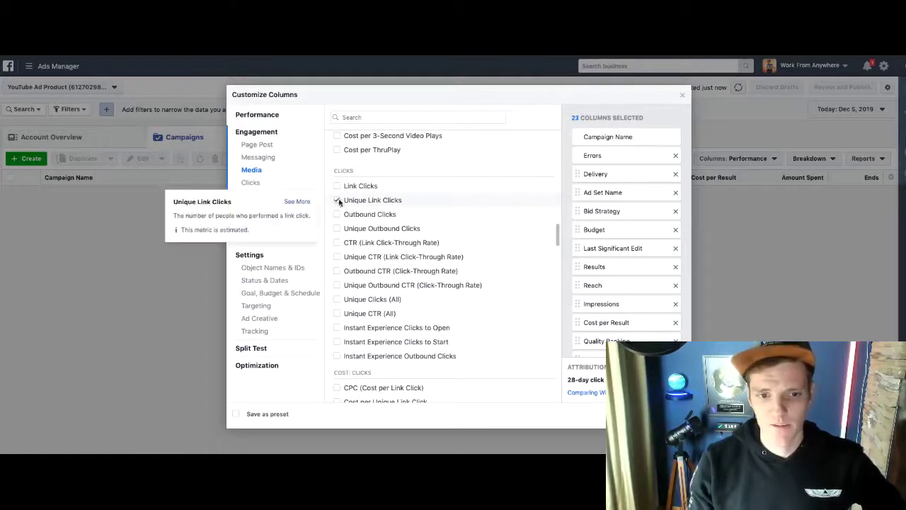
pyautogui.moveTo(338, 245)
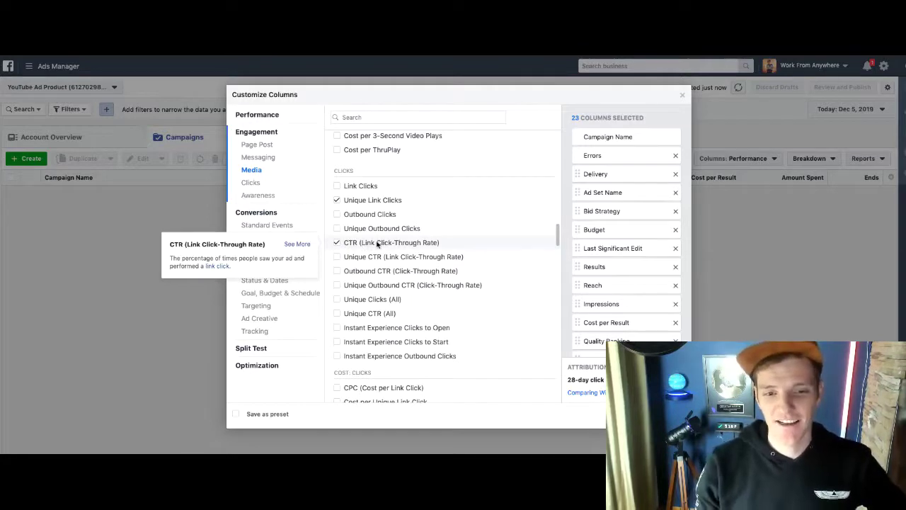
# Move Unique Link Clicks and CTR (Link Click-Through Rate) up the selected columns, between Errors and Delivery
pyautogui.scroll(-3, 637, 304)
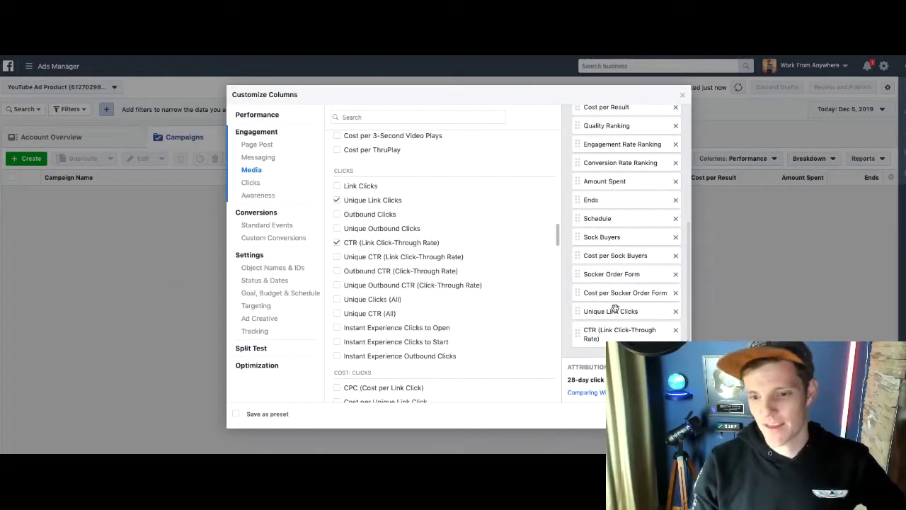
pyautogui.moveTo(614, 308); pyautogui.dragTo(620, 156)
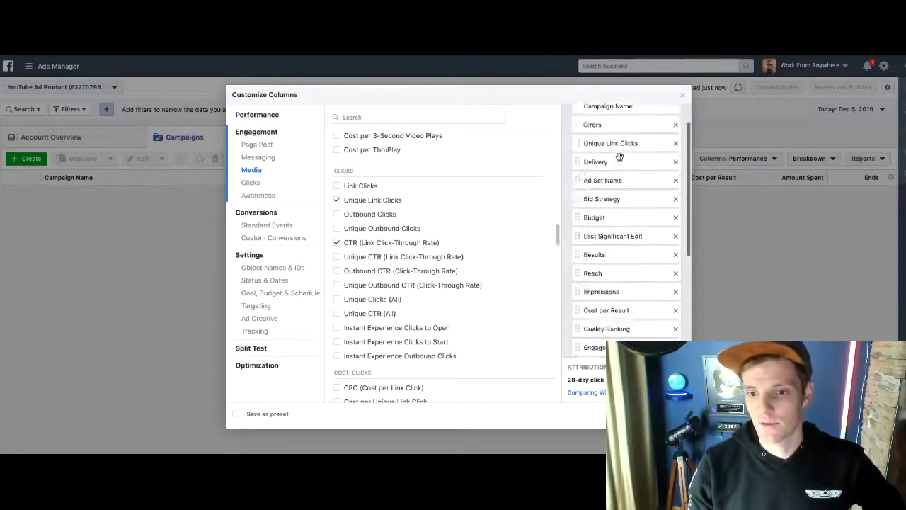
pyautogui.scroll(-10, 623, 171)
pyautogui.moveTo(623, 330); pyautogui.dragTo(625, 204)
# Move Sock Buyers and Cost per Sock Buyers up the column order, ahead of Unique Link Clicks
pyautogui.scroll(-10, 625, 200)
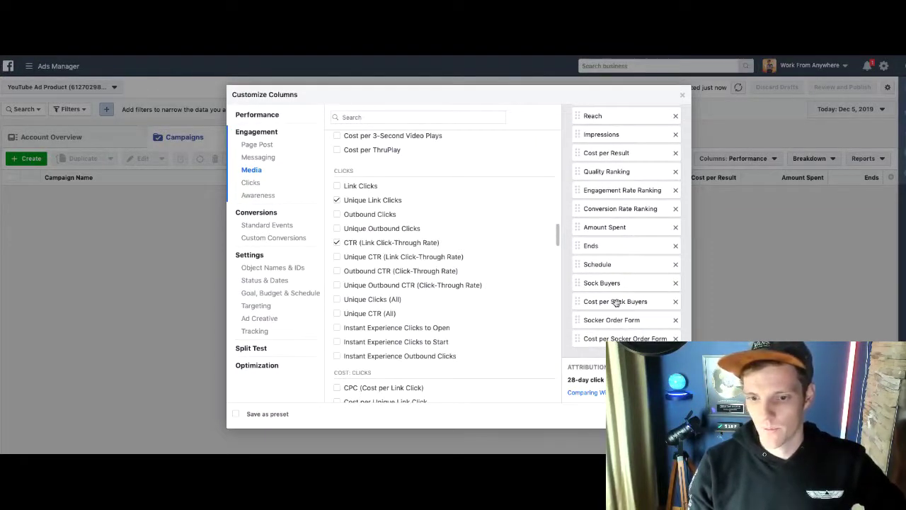
pyautogui.moveTo(614, 283); pyautogui.dragTo(620, 182)
pyautogui.moveTo(616, 301); pyautogui.dragTo(616, 201)
# Move Socker Order Form and Cost per Socker Order Form directly after Errors and apply the custom columns
pyautogui.scroll(-5, 614, 227)
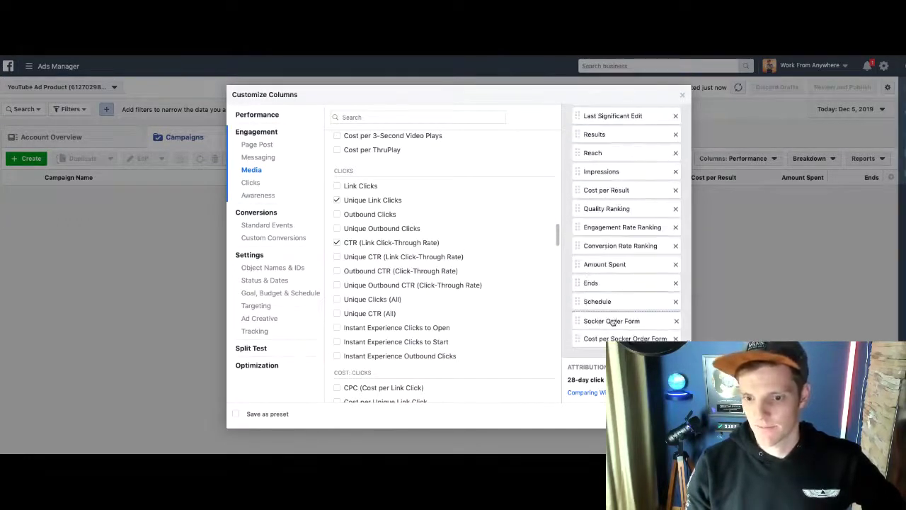
pyautogui.moveTo(609, 319); pyautogui.dragTo(613, 172)
pyautogui.scroll(-2, 617, 283)
pyautogui.moveTo(613, 335); pyautogui.dragTo(629, 198)
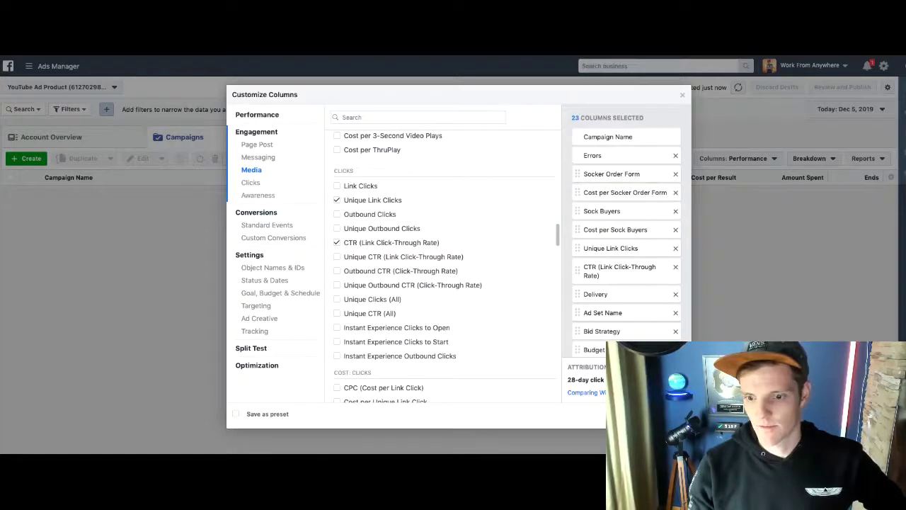
pyautogui.click(662, 413)
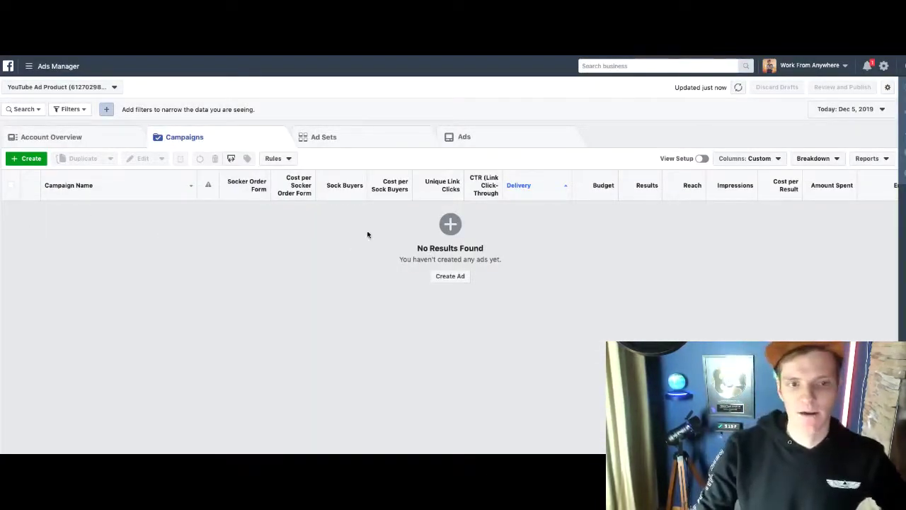
# Review the custom conversion, cost and click columns in the campaigns table
pyautogui.moveTo(231, 188)
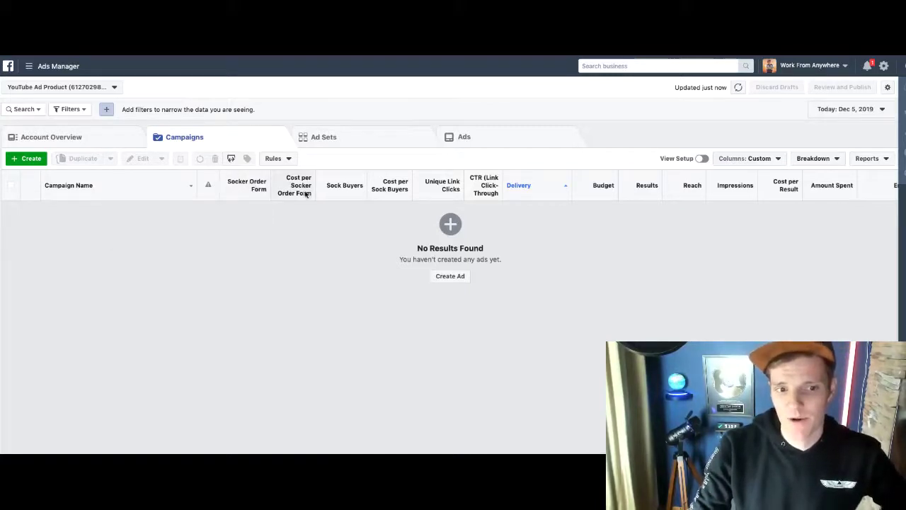
pyautogui.moveTo(353, 189)
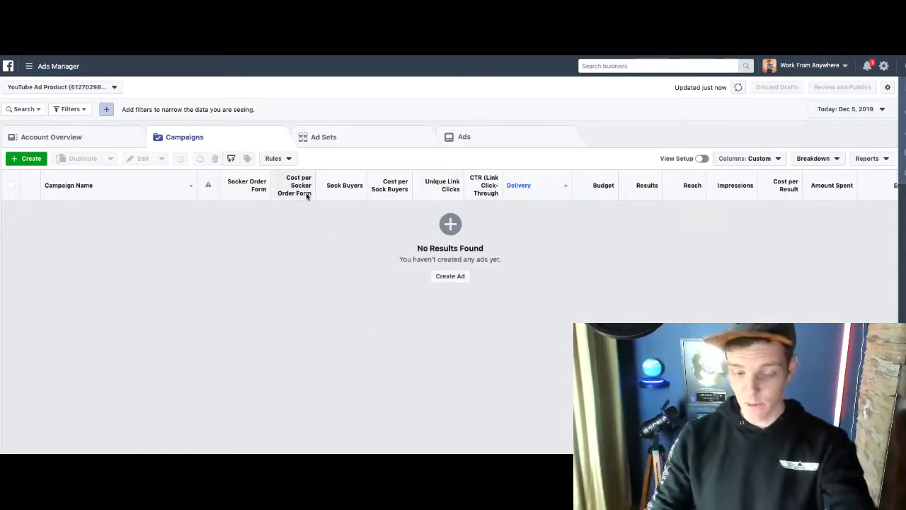
pyautogui.moveTo(306, 194)
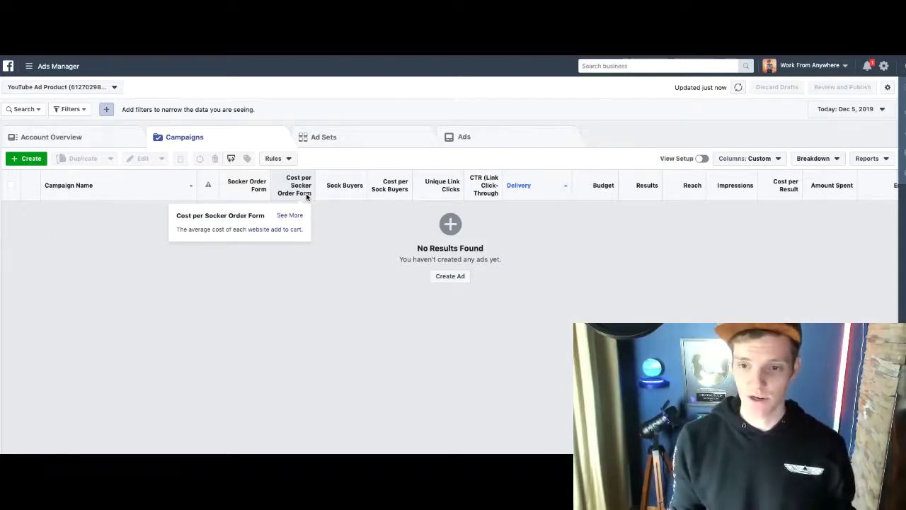
pyautogui.hscroll(1, 824, 196)
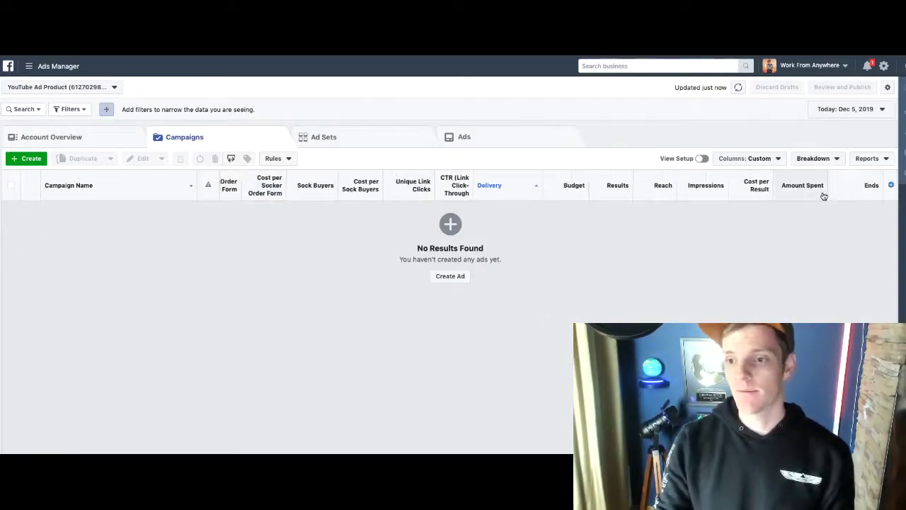
pyautogui.hscroll(-1, 697, 186)
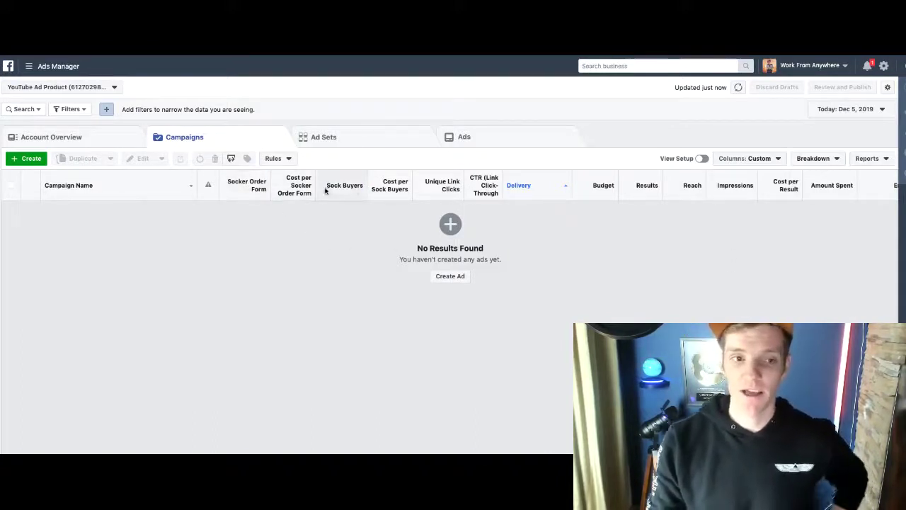
pyautogui.moveTo(356, 187)
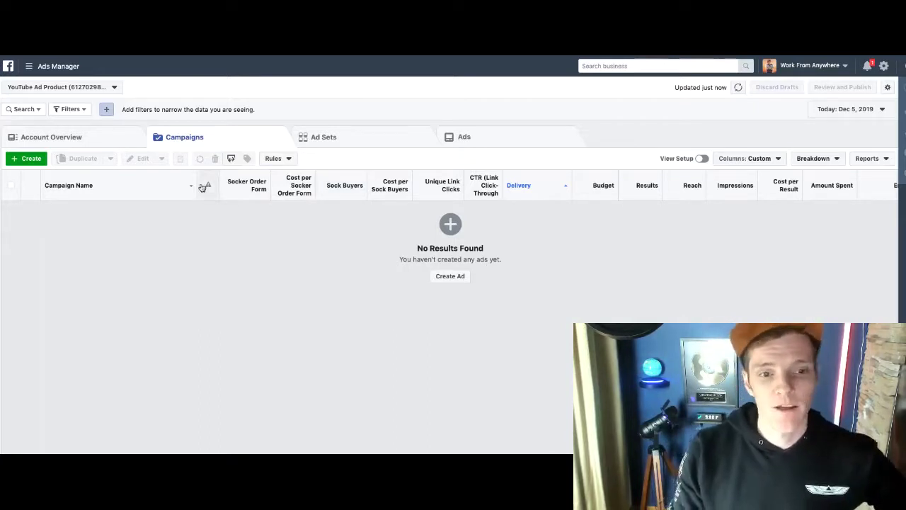
# Open Ads Manager for the ad account with running campaigns and examine the first campaign's impressions and amount spent
pyautogui.click(61, 70)
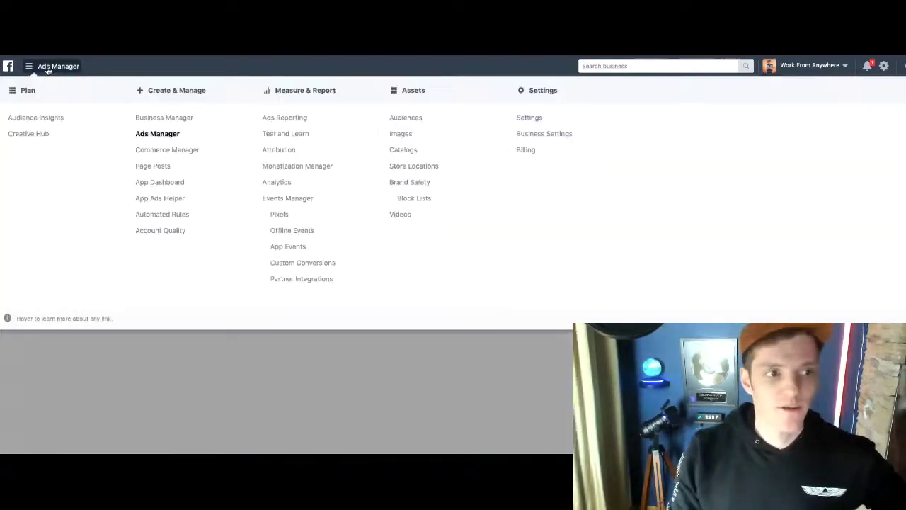
pyautogui.click(161, 134)
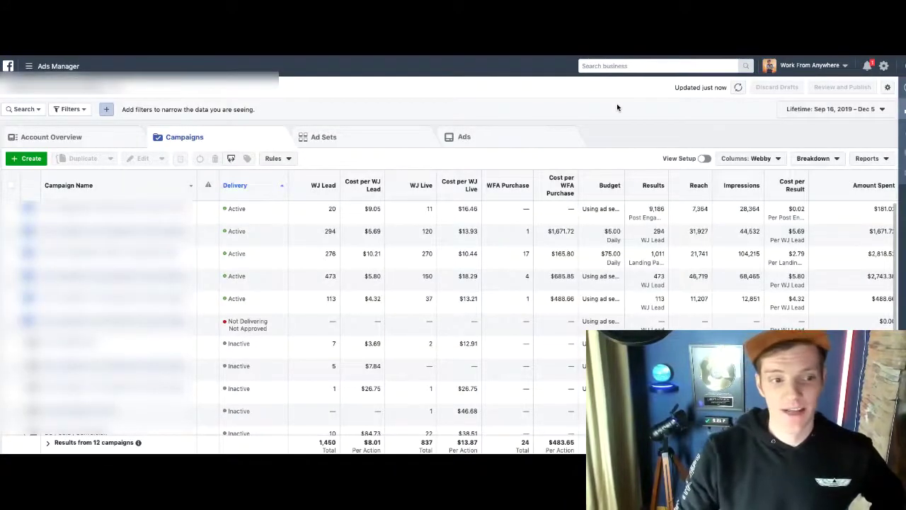
pyautogui.hscroll(5, 382, 219)
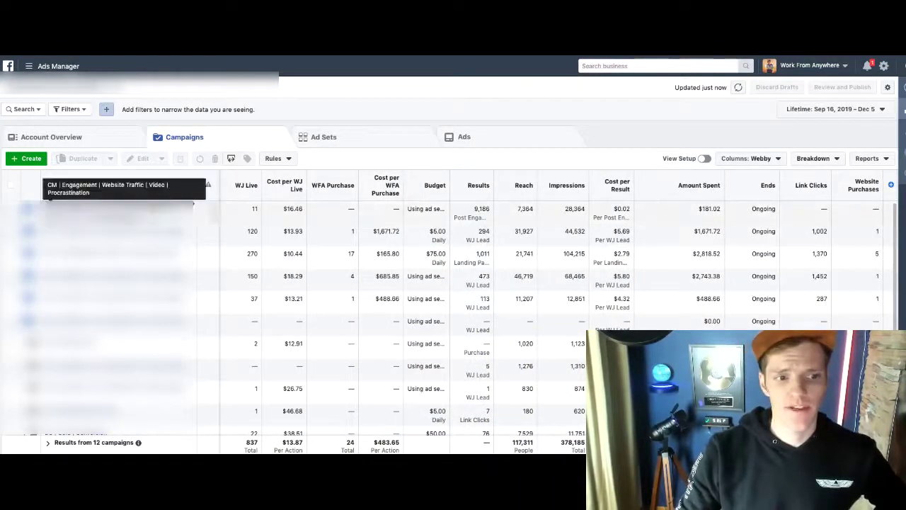
pyautogui.moveTo(564, 210); pyautogui.dragTo(584, 210)
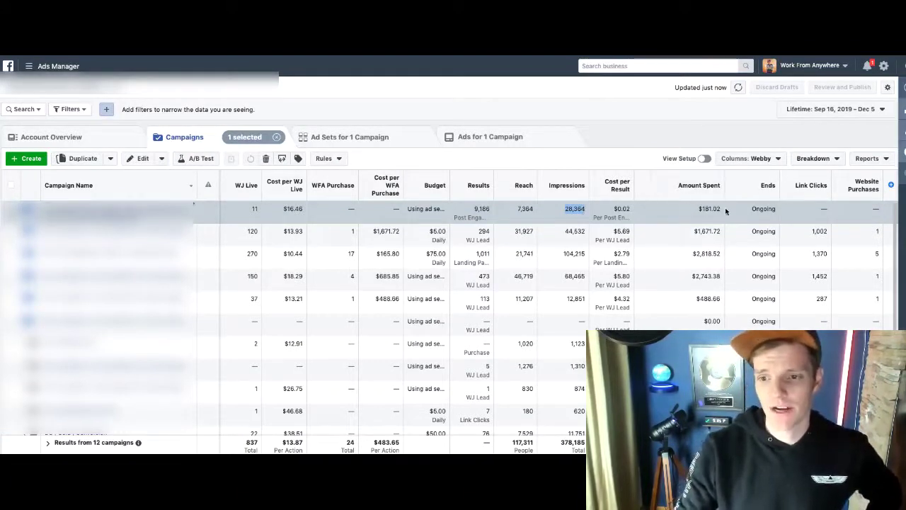
pyautogui.moveTo(726, 210); pyautogui.dragTo(690, 214)
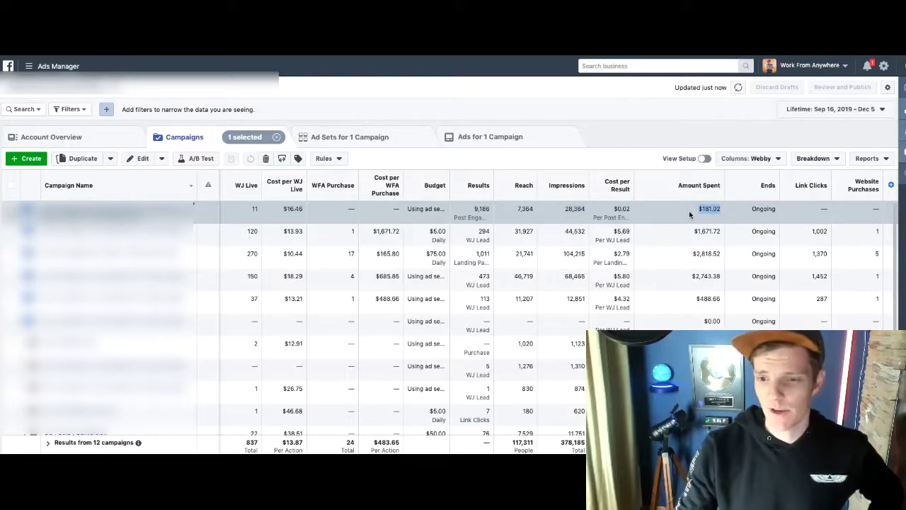
# Examine the first campaign's WJ Lead and WJ Live figures, its cost per WJ Live, and the remaining columns
pyautogui.hscroll(-5, 689, 210)
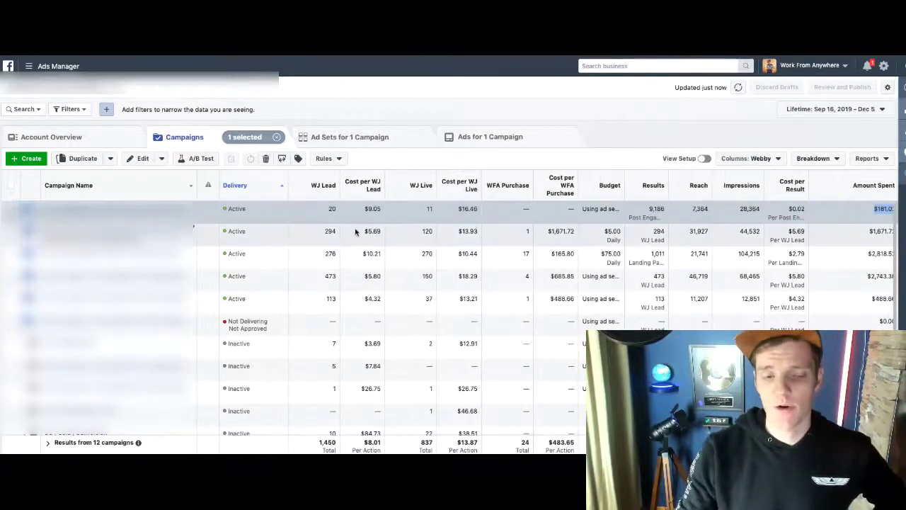
pyautogui.doubleClick(332, 209)
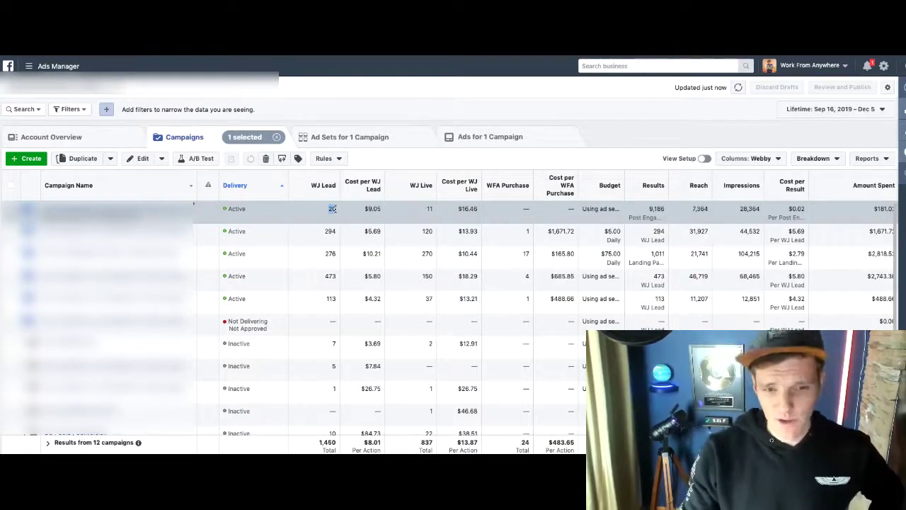
pyautogui.doubleClick(429, 209)
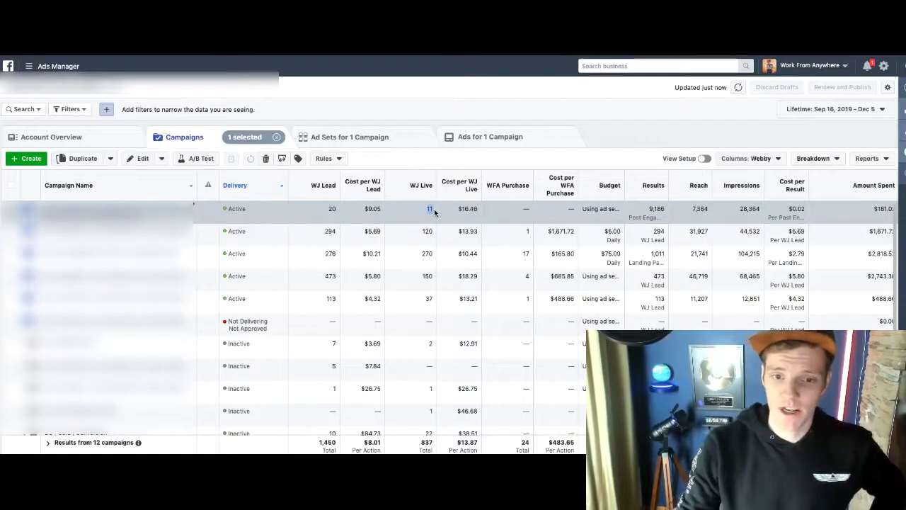
pyautogui.hscroll(1, 429, 213)
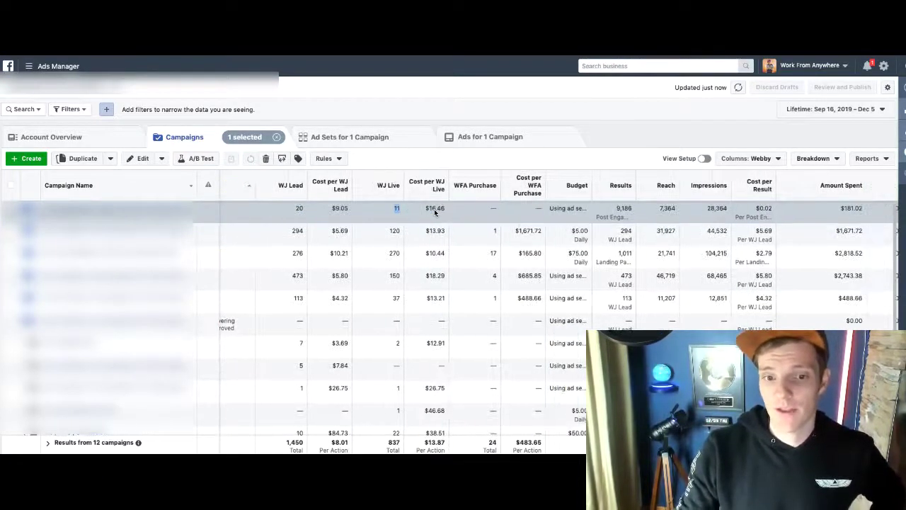
pyautogui.moveTo(424, 214); pyautogui.dragTo(448, 211)
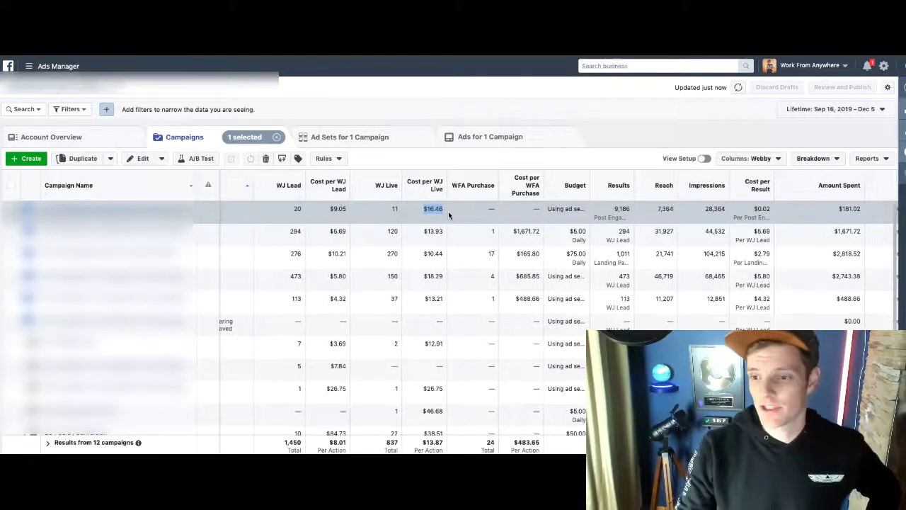
pyautogui.hscroll(3, 449, 211)
pyautogui.hscroll(-4, 448, 211)
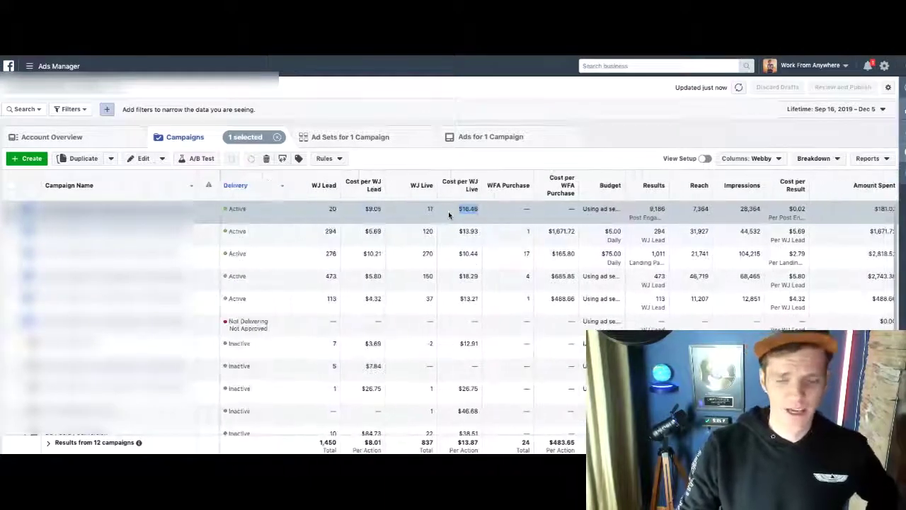
pyautogui.hscroll(5, 456, 285)
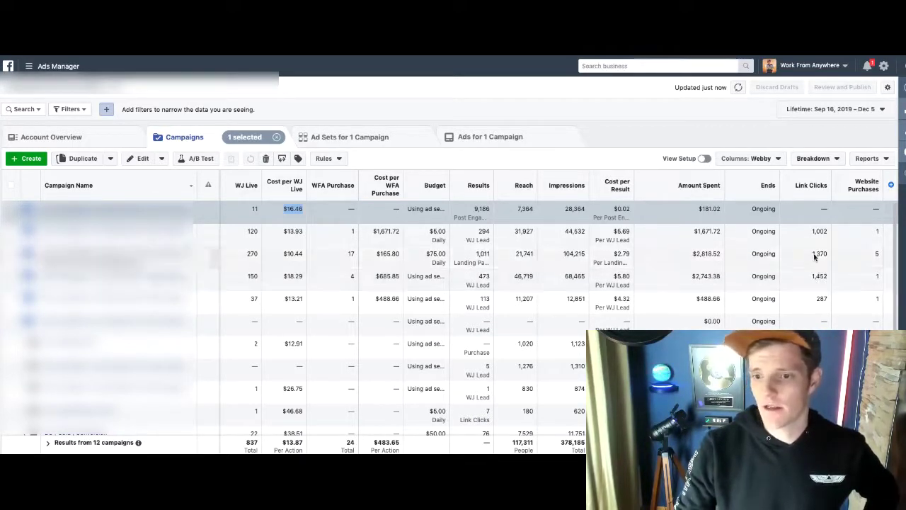
# Examine the third campaign's website purchases and amount spent in the campaigns table
pyautogui.click(875, 256)
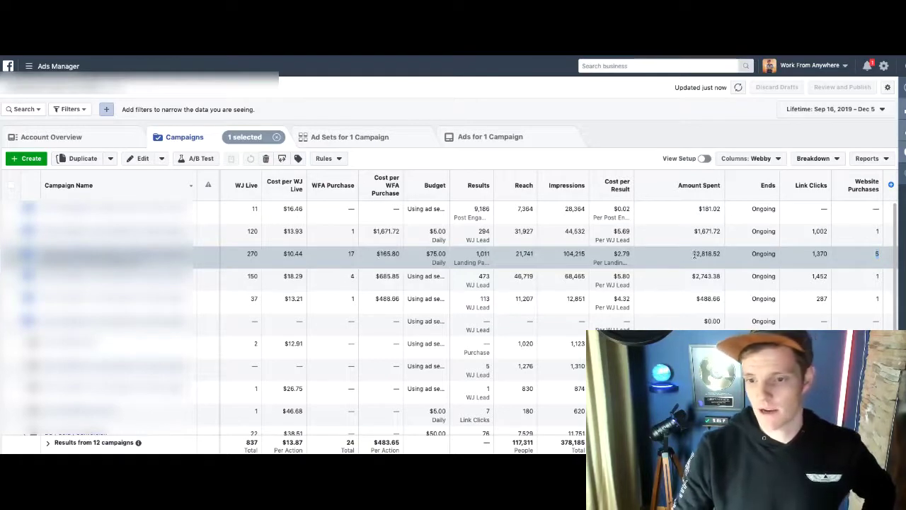
pyautogui.doubleClick(876, 254)
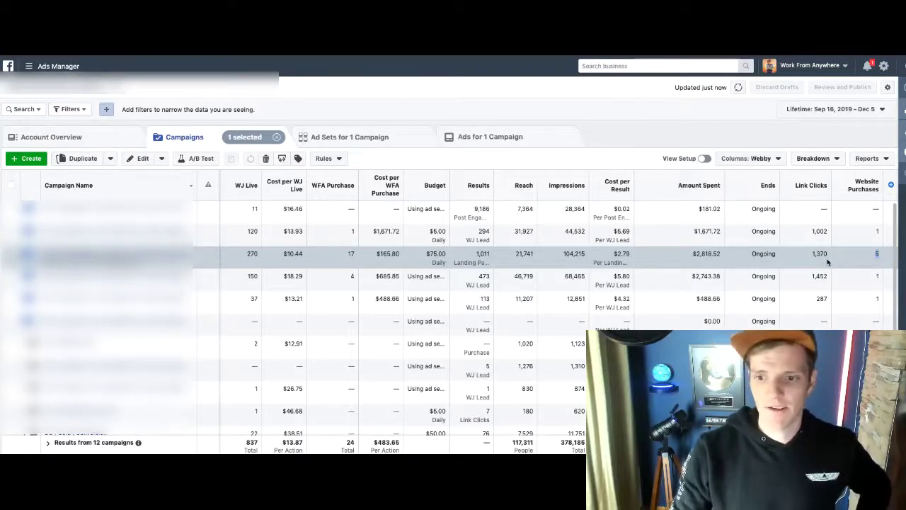
pyautogui.moveTo(691, 253); pyautogui.dragTo(723, 257)
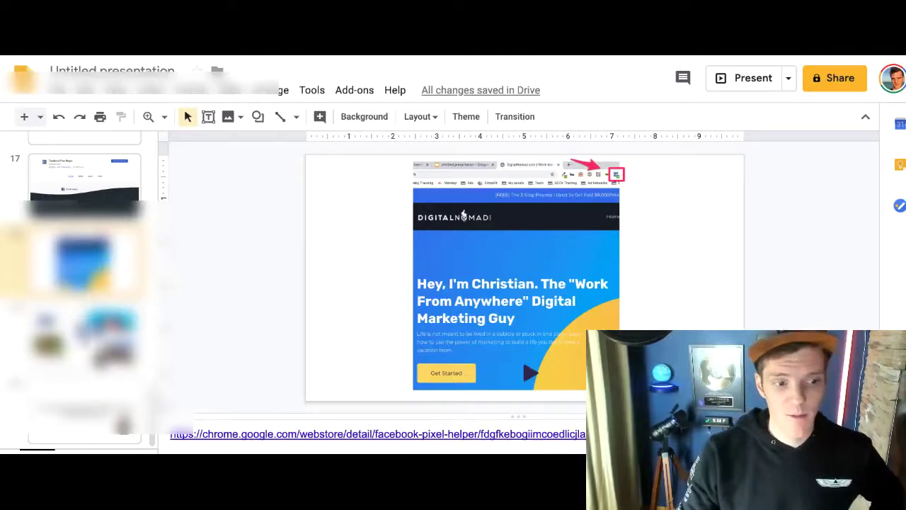
pyautogui.click(83, 326)
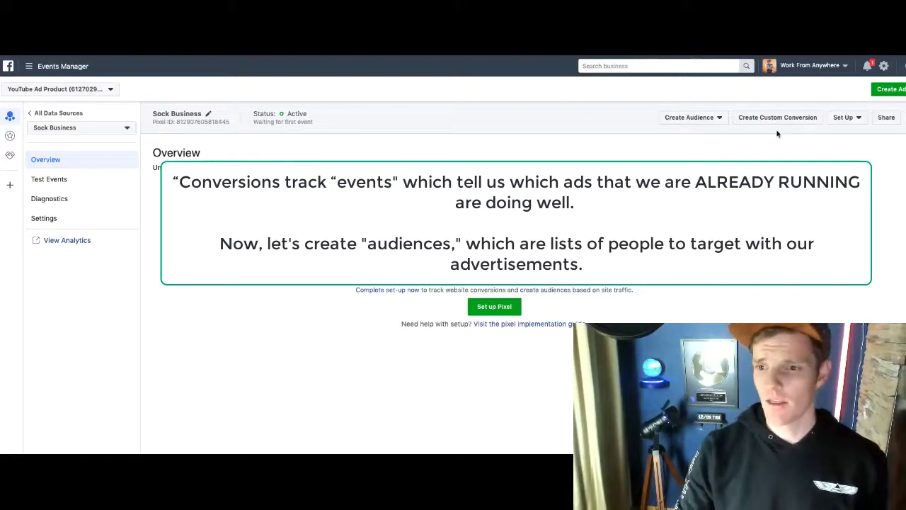
# Start a website custom audience of all Sock Business website visitors and name it Website Visitors 30 Days
pyautogui.click(696, 118)
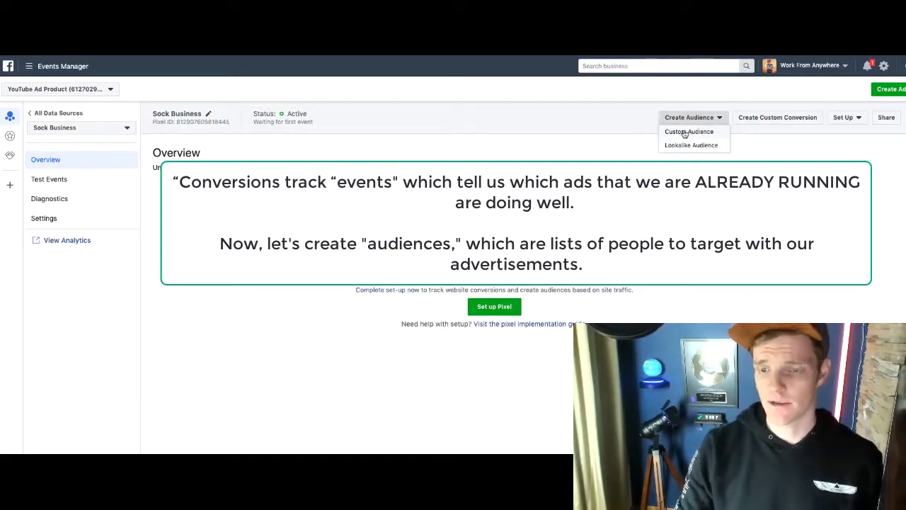
pyautogui.click(685, 133)
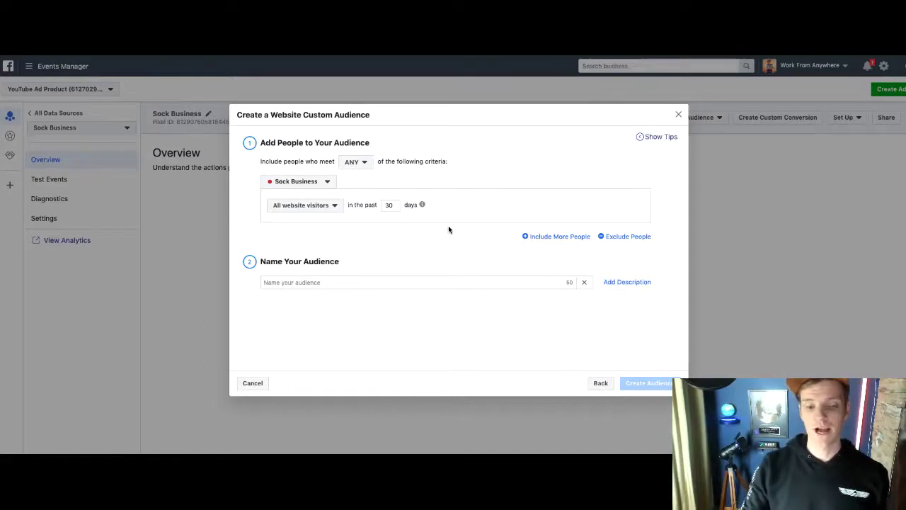
pyautogui.click(319, 282)
pyautogui.write('Website V')
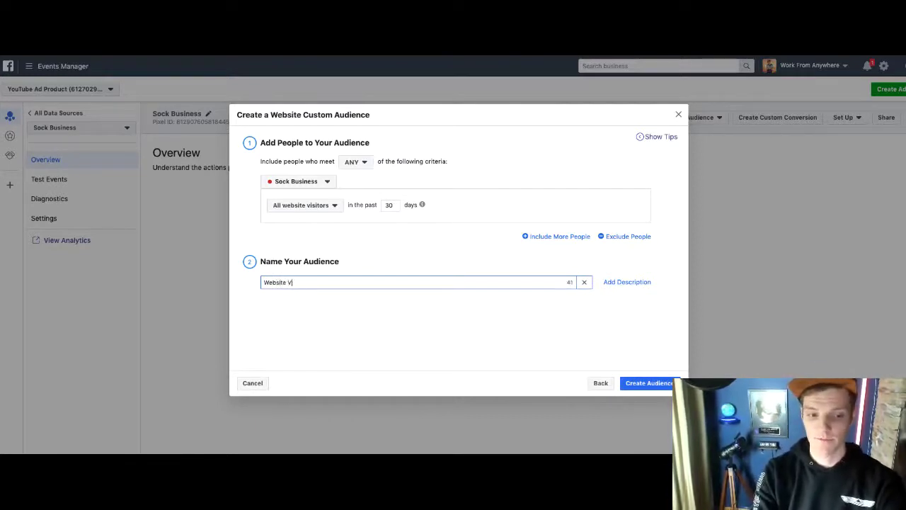
pyautogui.write('isitors ')
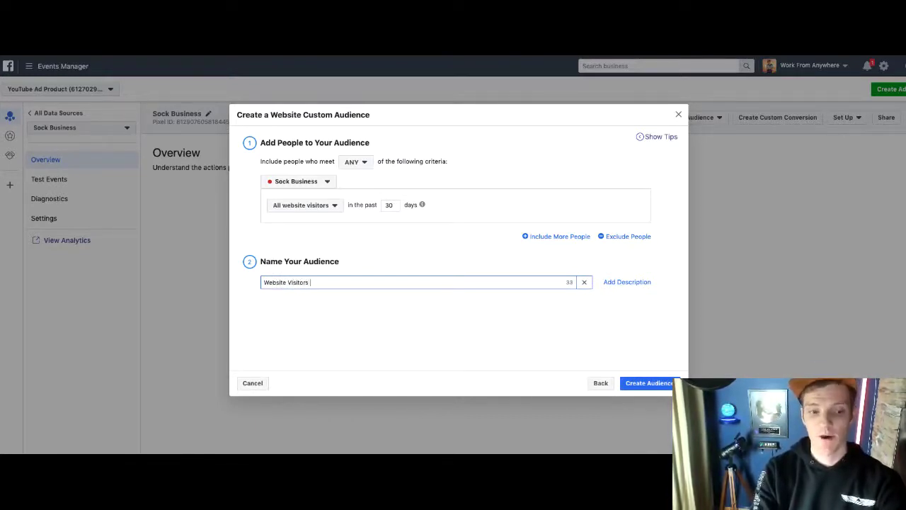
pyautogui.write('30 Days')
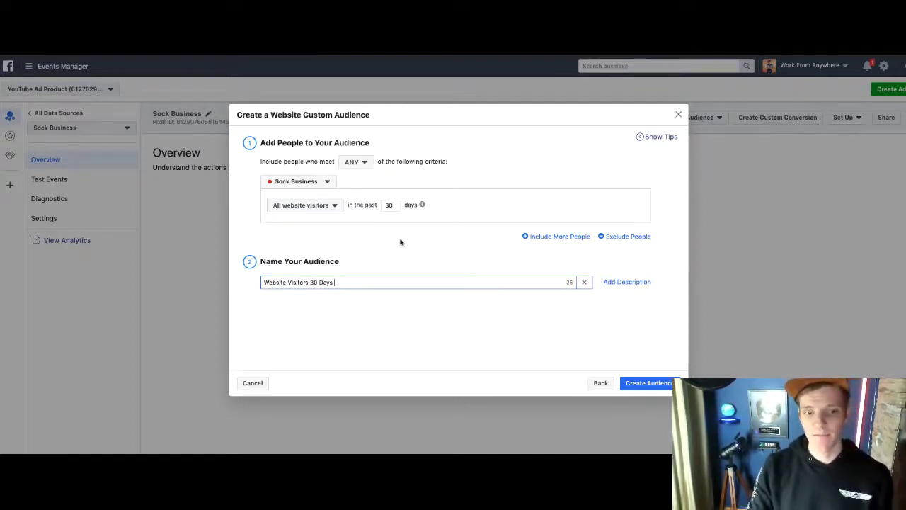
pyautogui.click(326, 209)
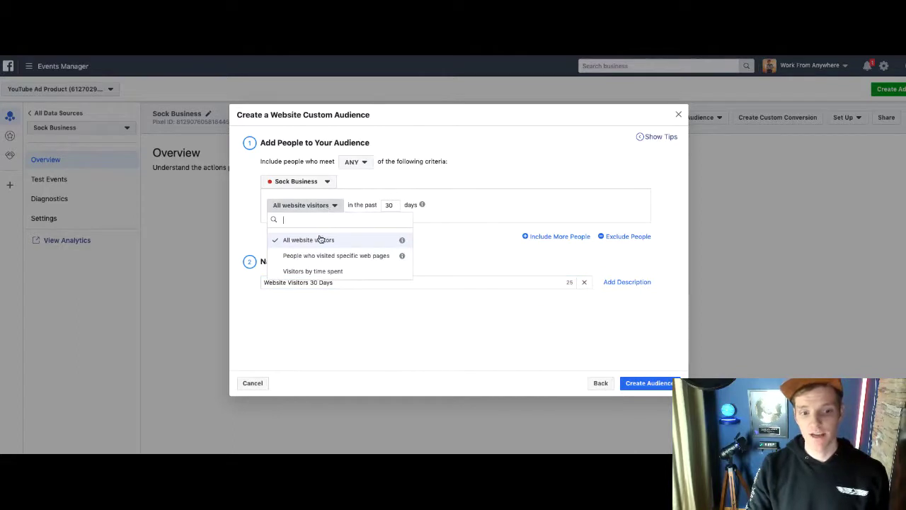
pyautogui.click(320, 239)
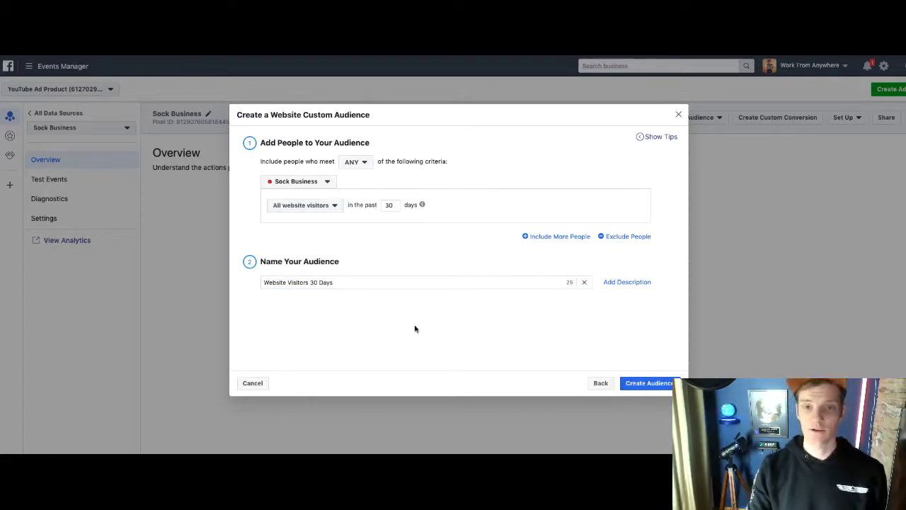
# Rename the audience Website Visitors 180 Days and set its visitor period to the past 180 days
pyautogui.click(312, 282)
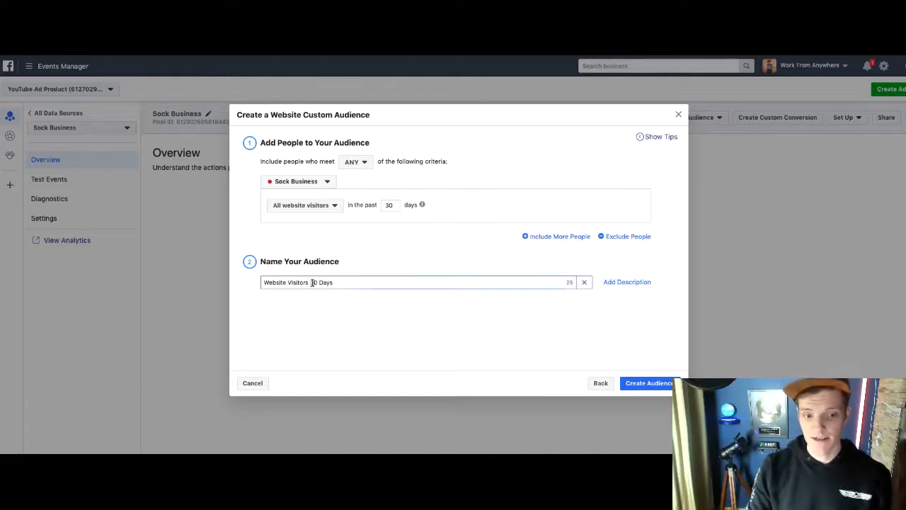
pyautogui.doubleClick(314, 282)
pyautogui.write('180')
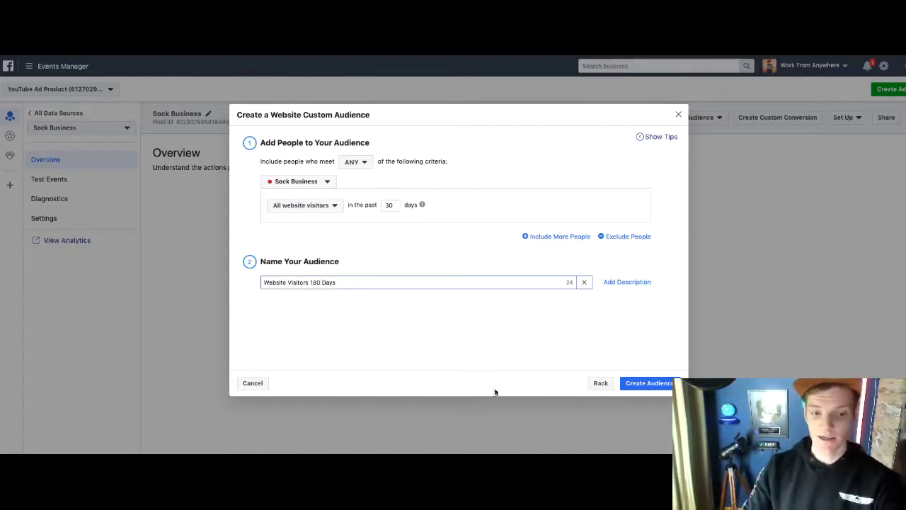
pyautogui.click(497, 391)
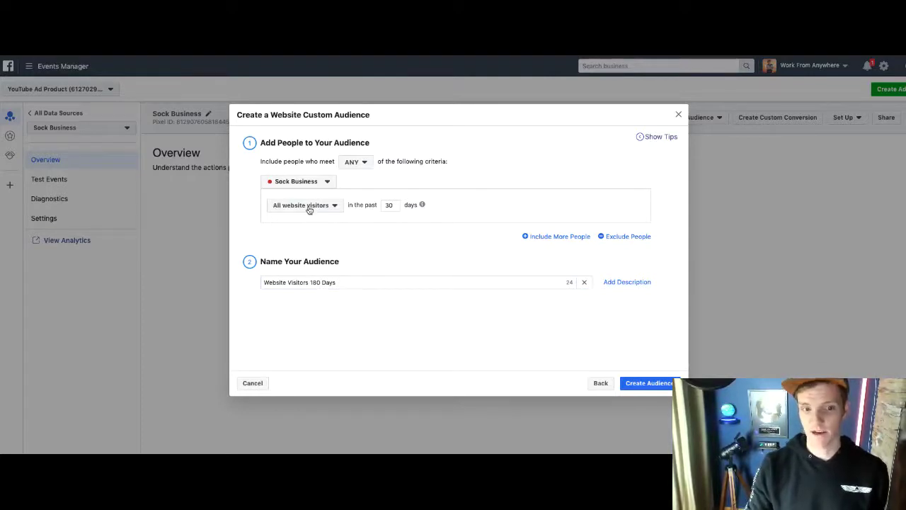
pyautogui.doubleClick(389, 206)
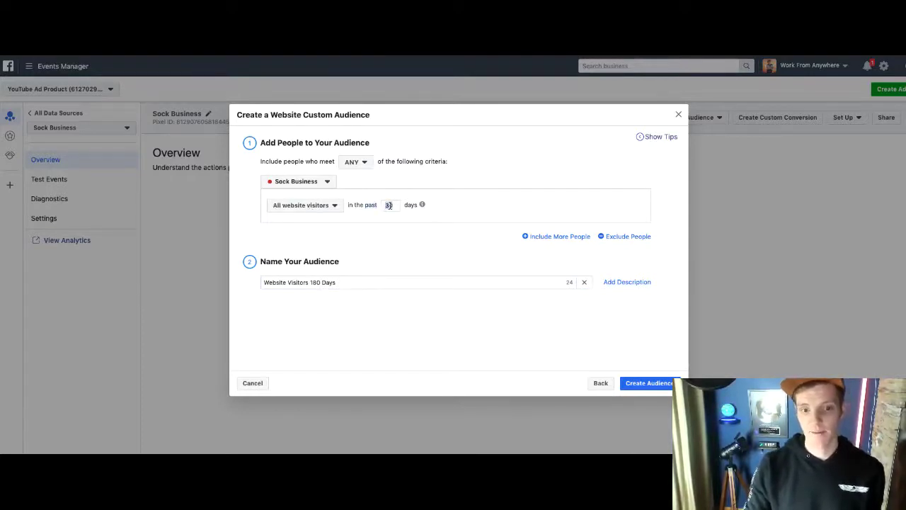
pyautogui.write('180')
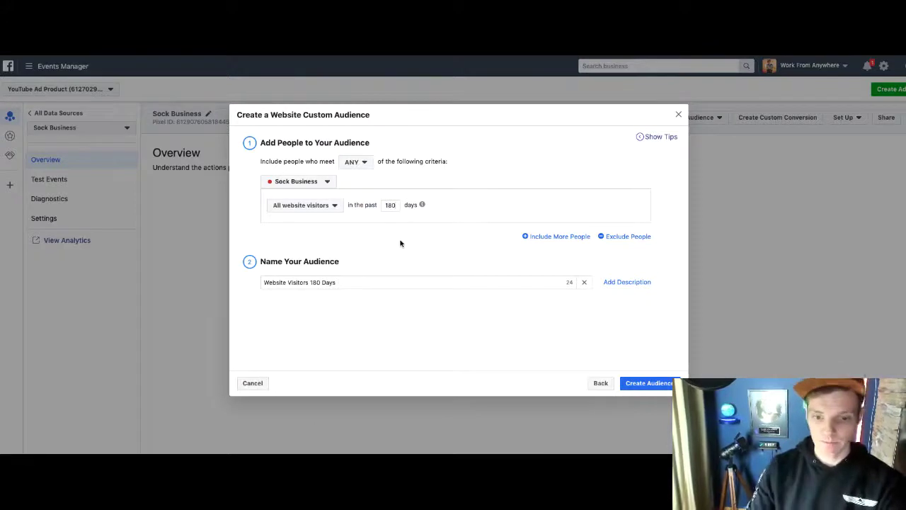
# Restrict the audience to people who visited specific web pages and set the period to the past 5 days
pyautogui.click(311, 209)
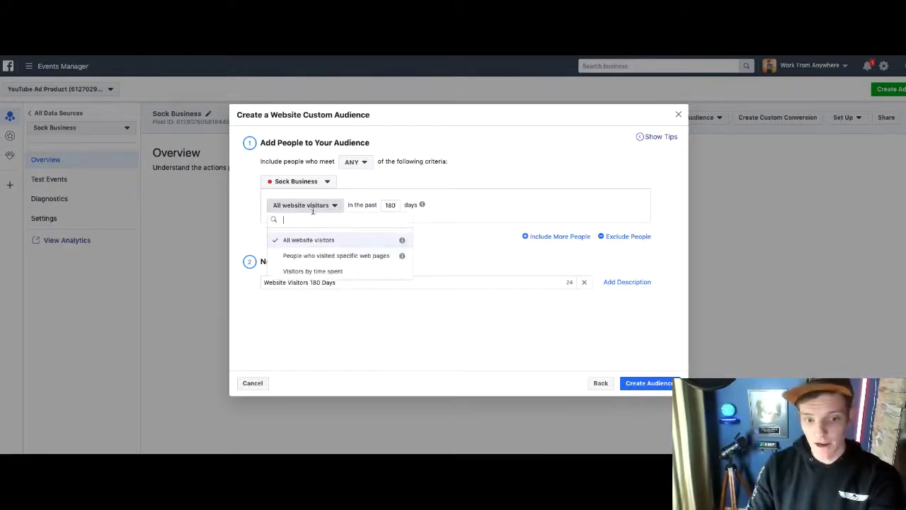
pyautogui.click(322, 256)
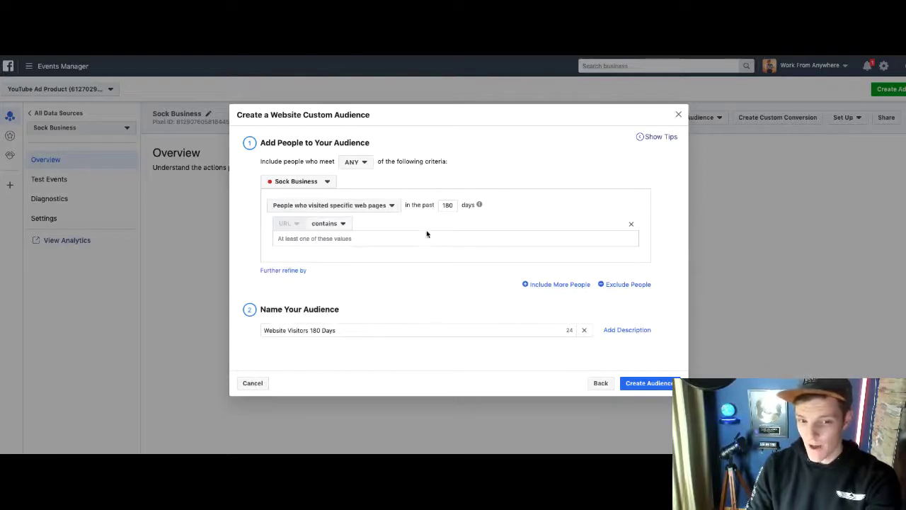
pyautogui.doubleClick(446, 204)
pyautogui.write('30')
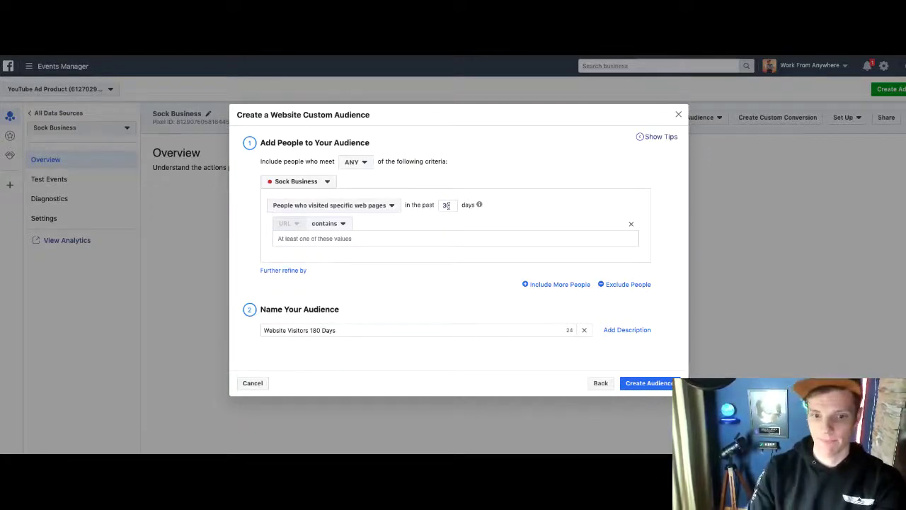
pyautogui.moveTo(480, 204)
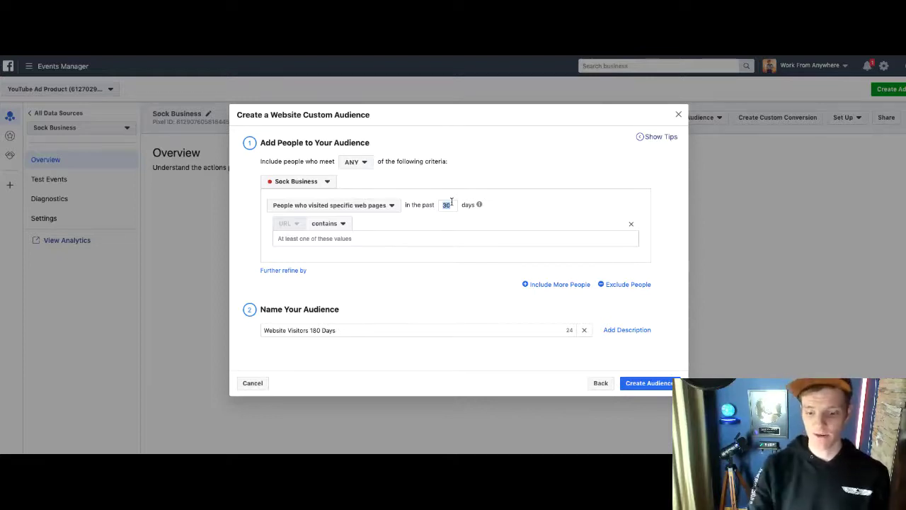
pyautogui.write('5')
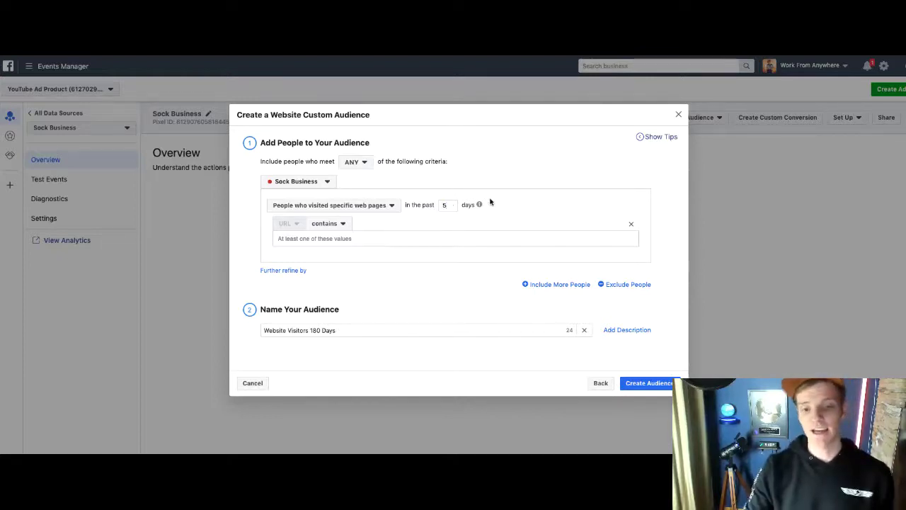
# Add thebestsocks.com/thankyou as the URL contains value, create the custom audience and dismiss the follow-up options
pyautogui.click(381, 205)
pyautogui.click(380, 205)
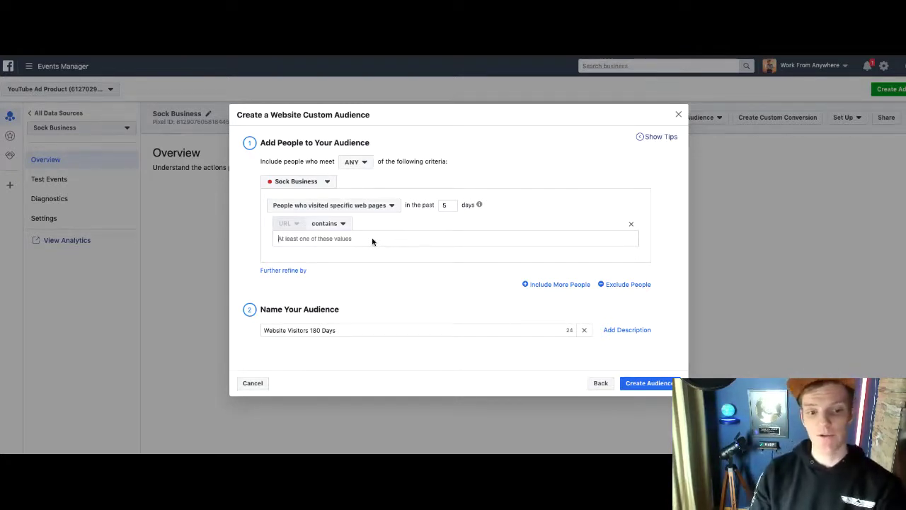
pyautogui.click(375, 206)
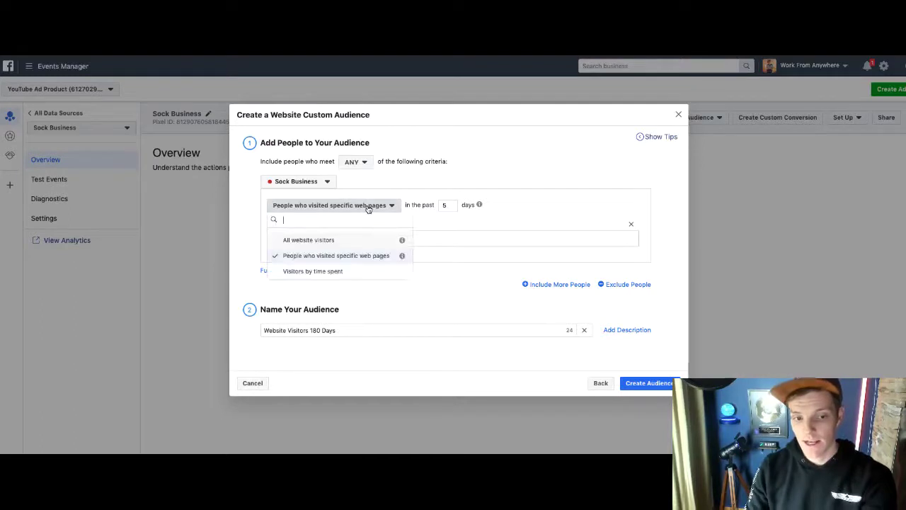
pyautogui.click(347, 261)
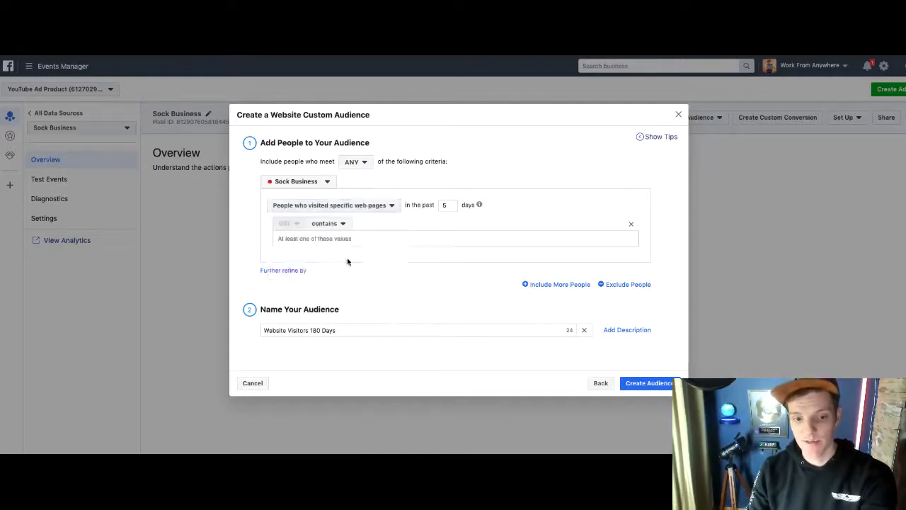
pyautogui.click(412, 236)
pyautogui.write('thebests')
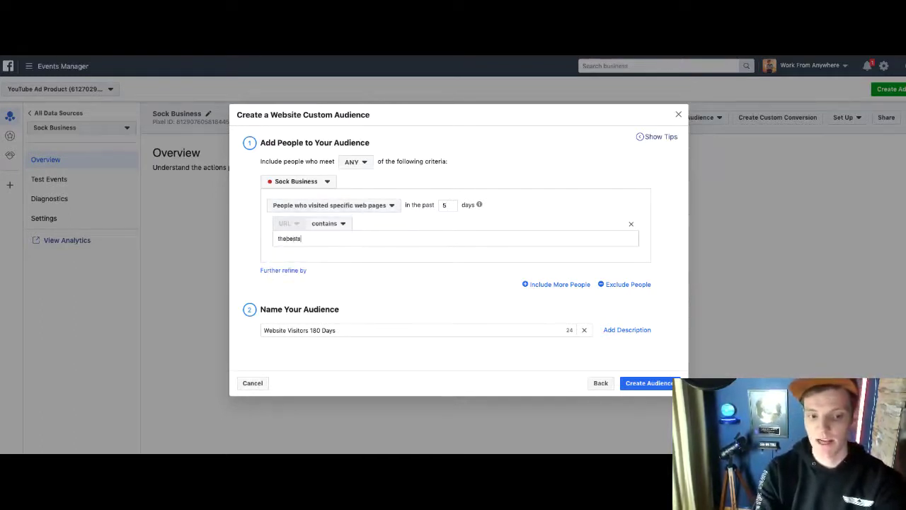
pyautogui.write('ocks.com/thankyou')
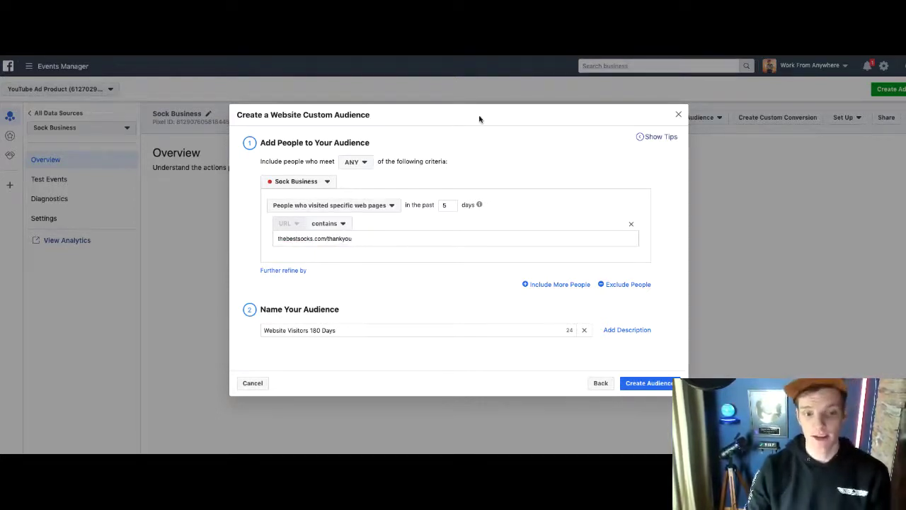
pyautogui.press('Return')
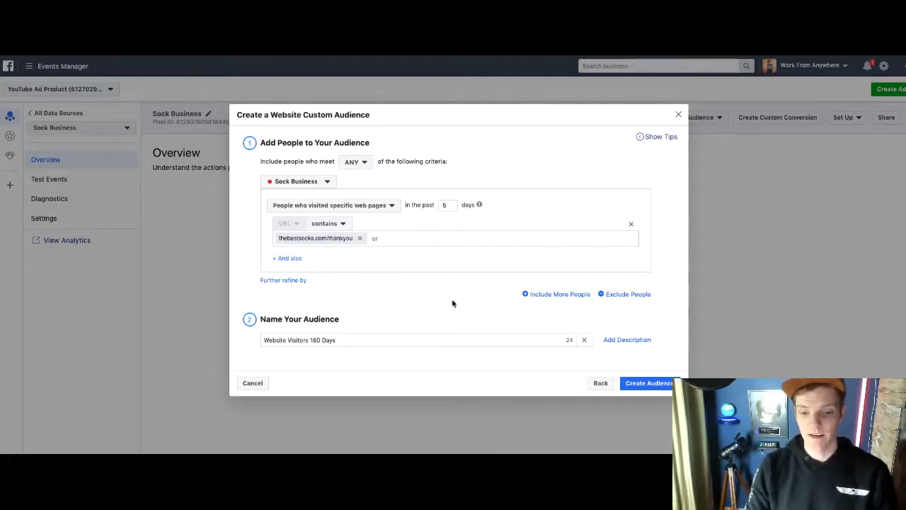
pyautogui.click(649, 383)
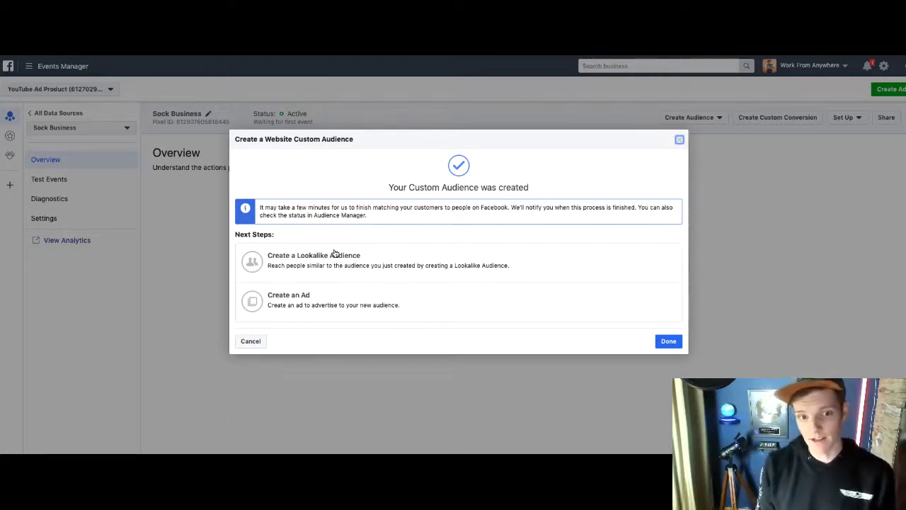
pyautogui.click(679, 142)
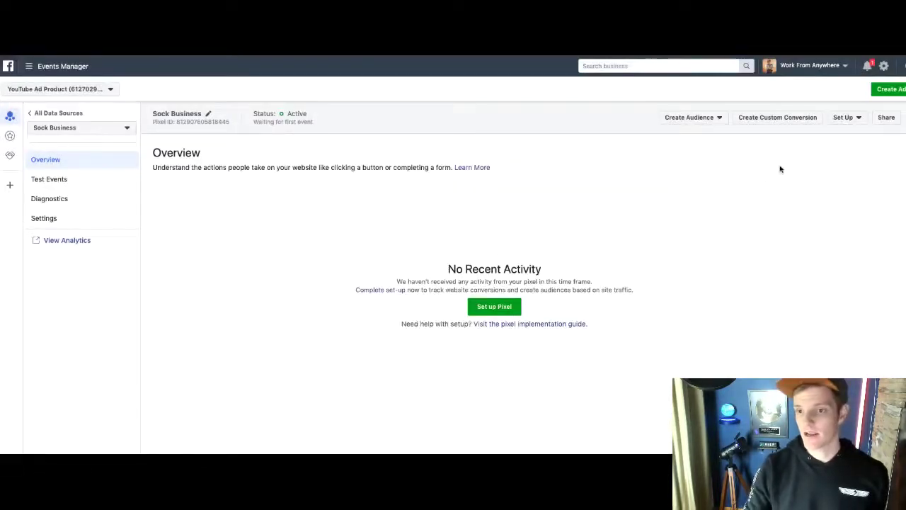
# Start another website custom audience for Sock Business and set its visitor period to the past 180 days
pyautogui.click(698, 118)
pyautogui.click(696, 133)
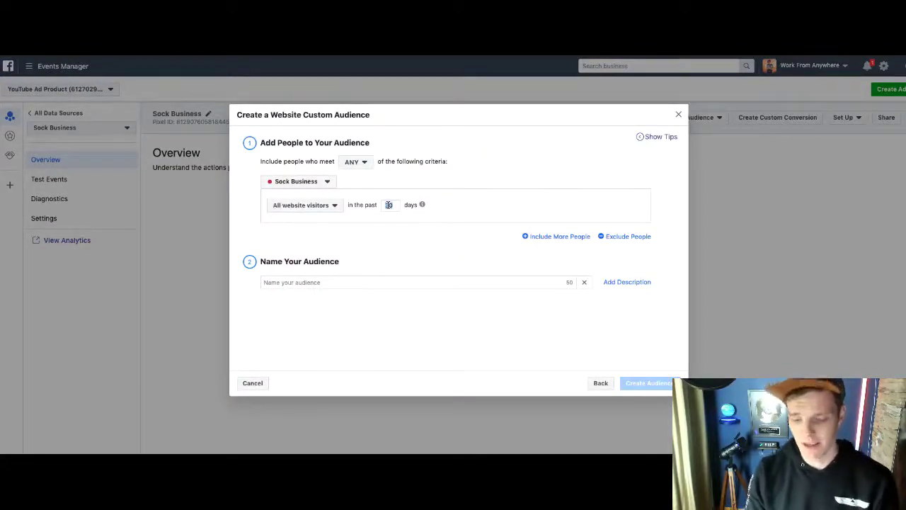
pyautogui.press('BackSpace')
pyautogui.press('BackSpace')
pyautogui.write('365')
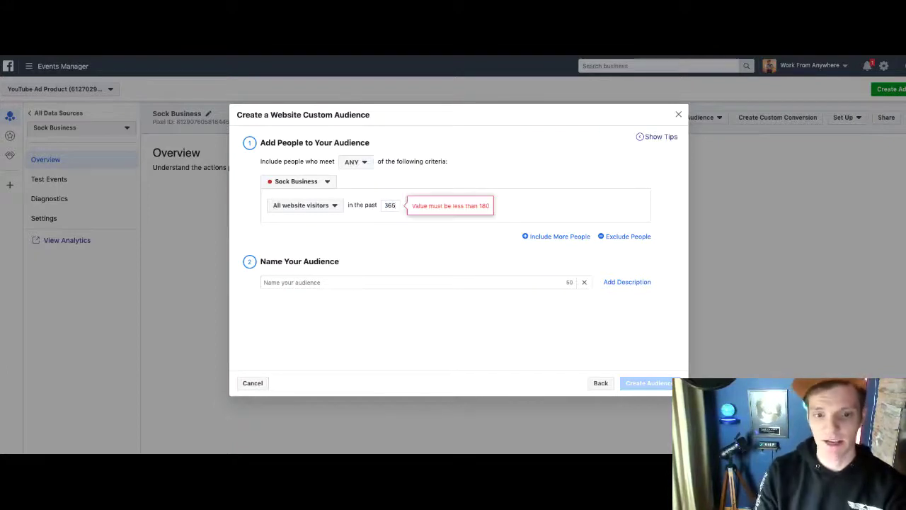
pyautogui.doubleClick(387, 205)
pyautogui.write('180')
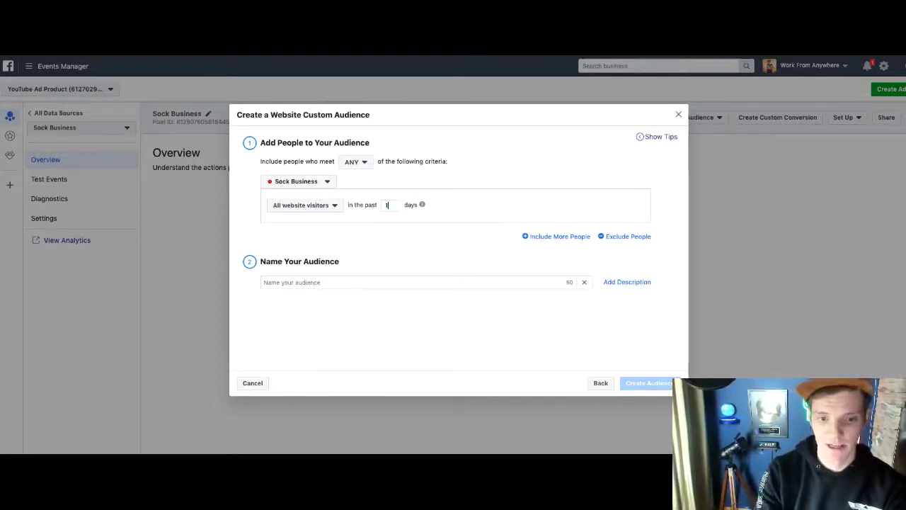
# Restrict the audience to people who visited specific web pages and add thebestsocks.com/thankyou as the URL contains value
pyautogui.click(319, 206)
pyautogui.click(323, 252)
pyautogui.click(327, 248)
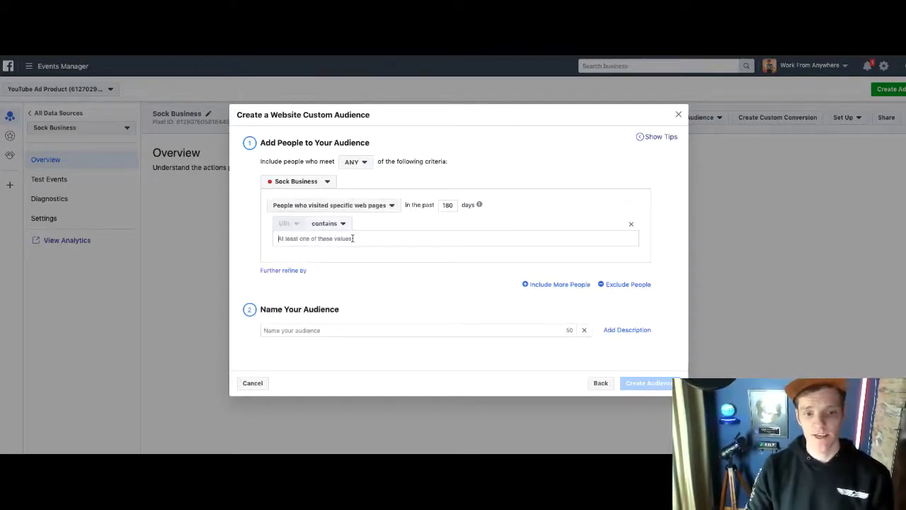
pyautogui.write('thebestsocks.com/thjank')
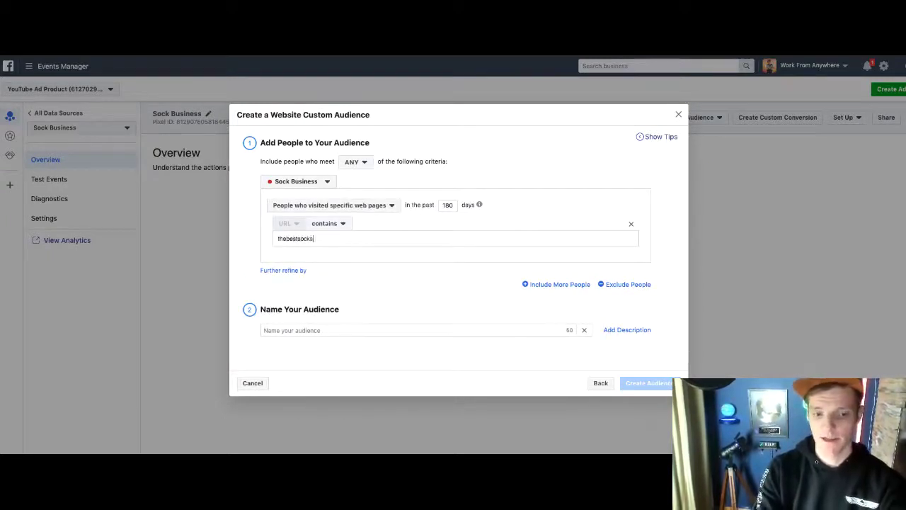
pyautogui.press('BackSpace')
pyautogui.press('BackSpace')
pyautogui.press('BackSpace')
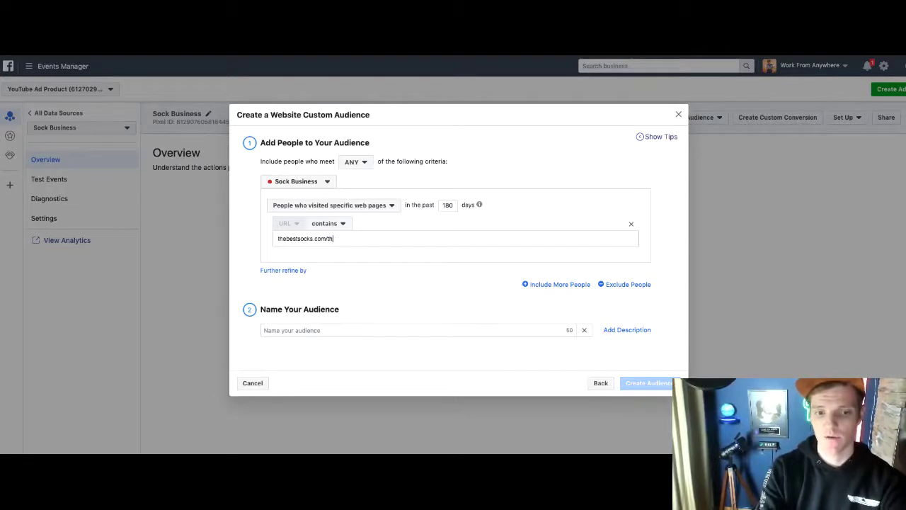
pyautogui.write('ankyou/')
pyautogui.press('Return')
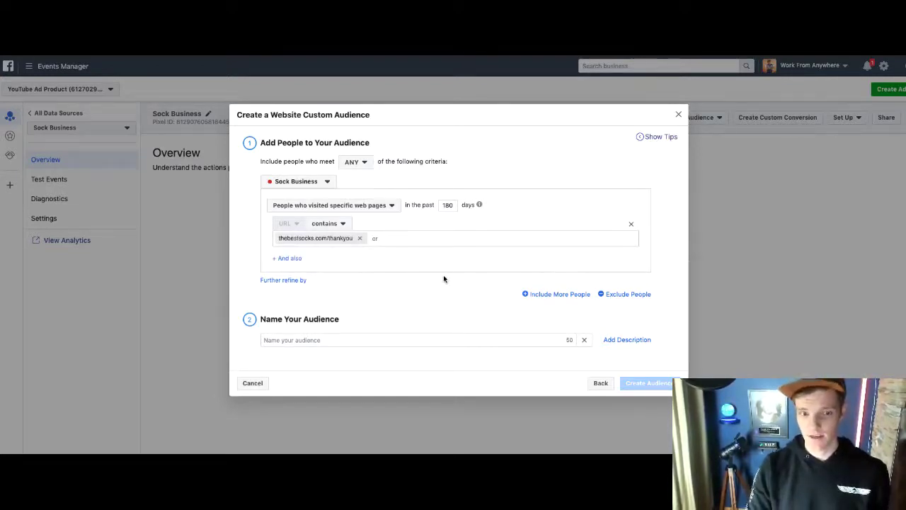
# Name the audience Purchasers 180 days and create it
pyautogui.click(366, 339)
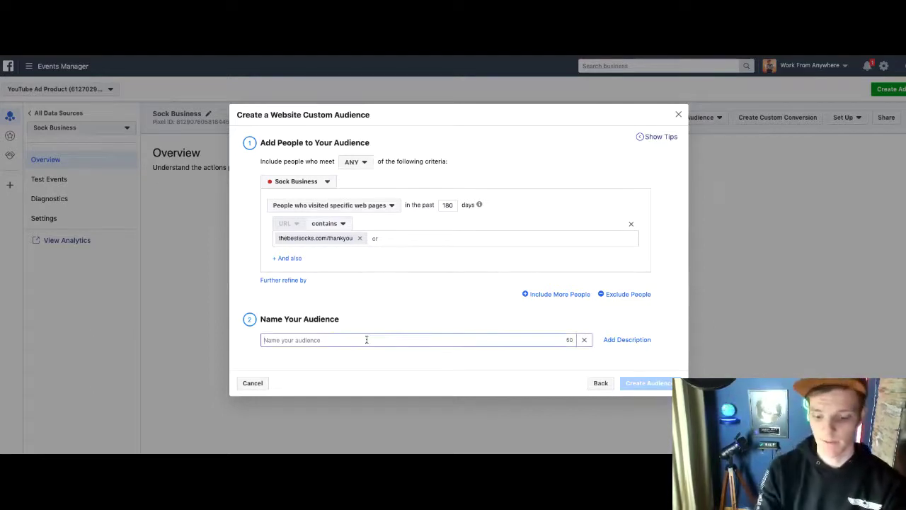
pyautogui.write('Purchasers 180')
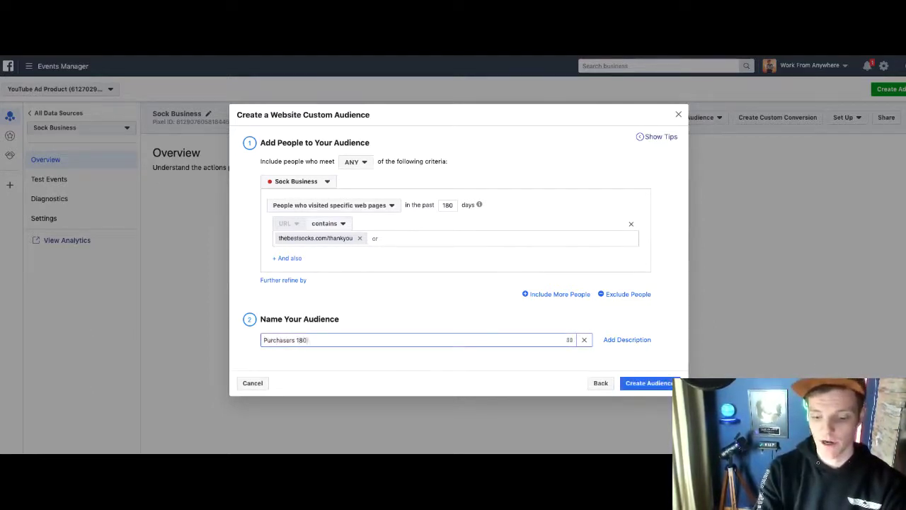
pyautogui.write(' days')
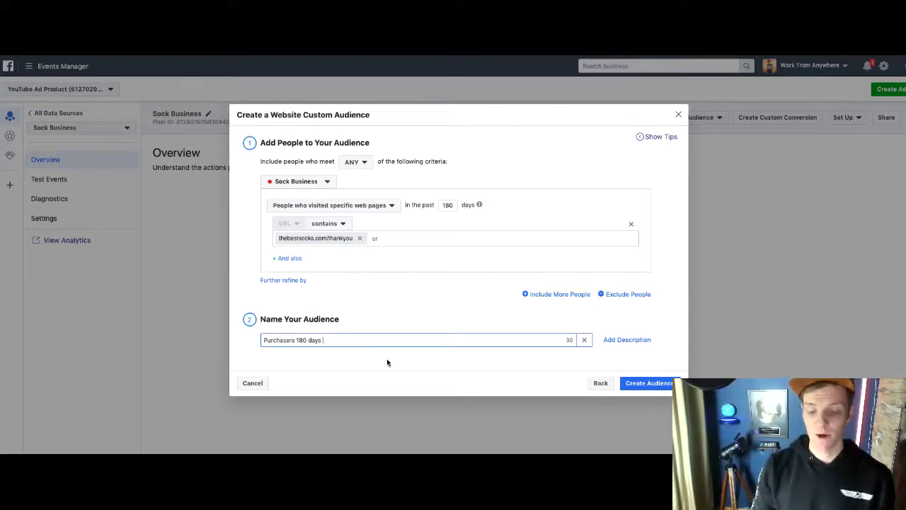
pyautogui.click(647, 383)
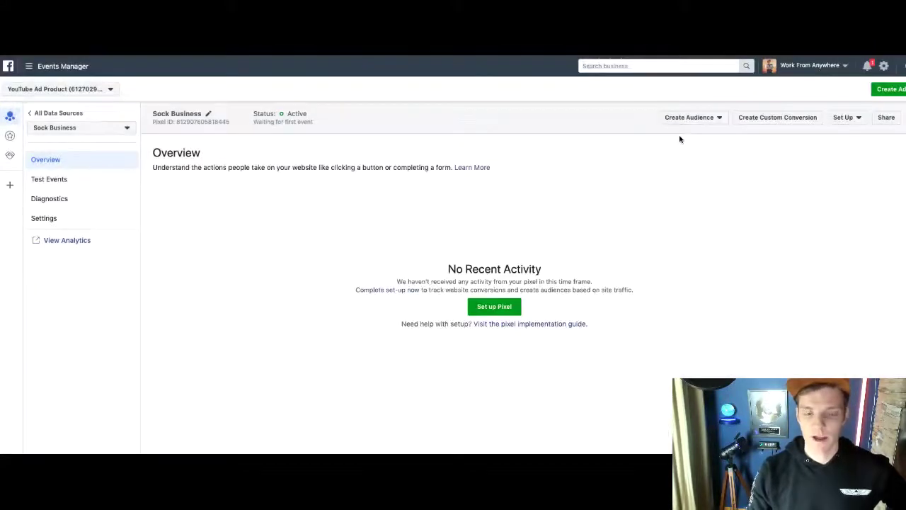
pyautogui.click(679, 140)
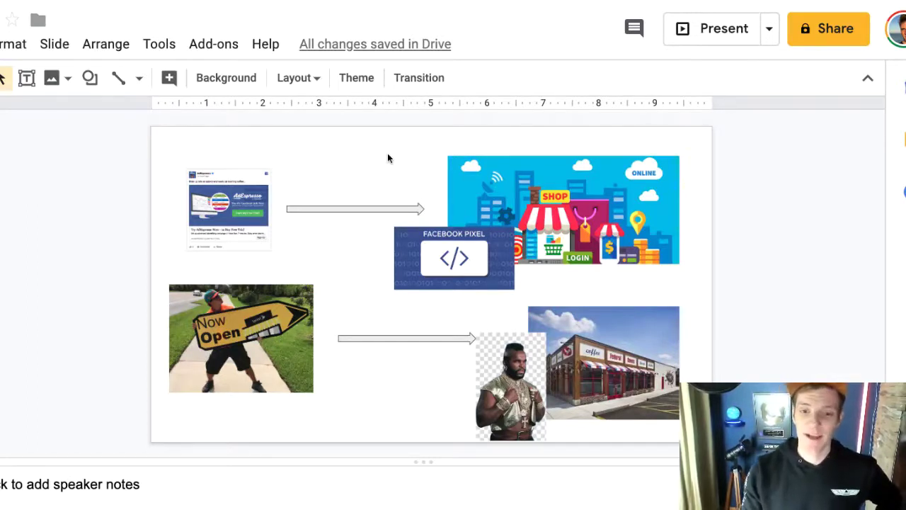
pyautogui.click(528, 386)
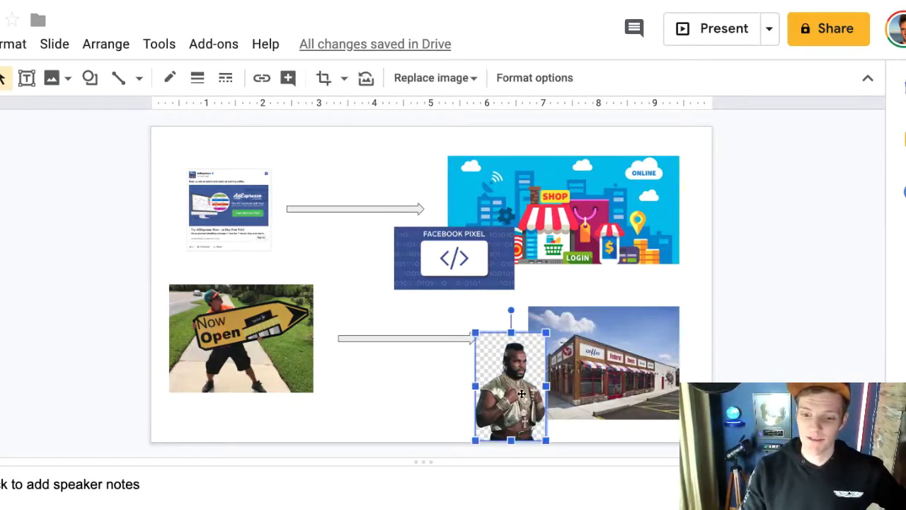
pyautogui.click(438, 406)
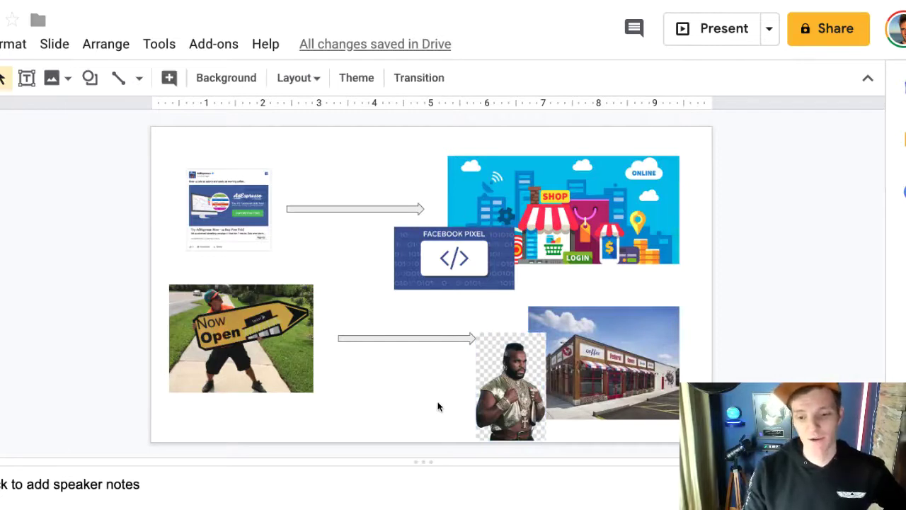